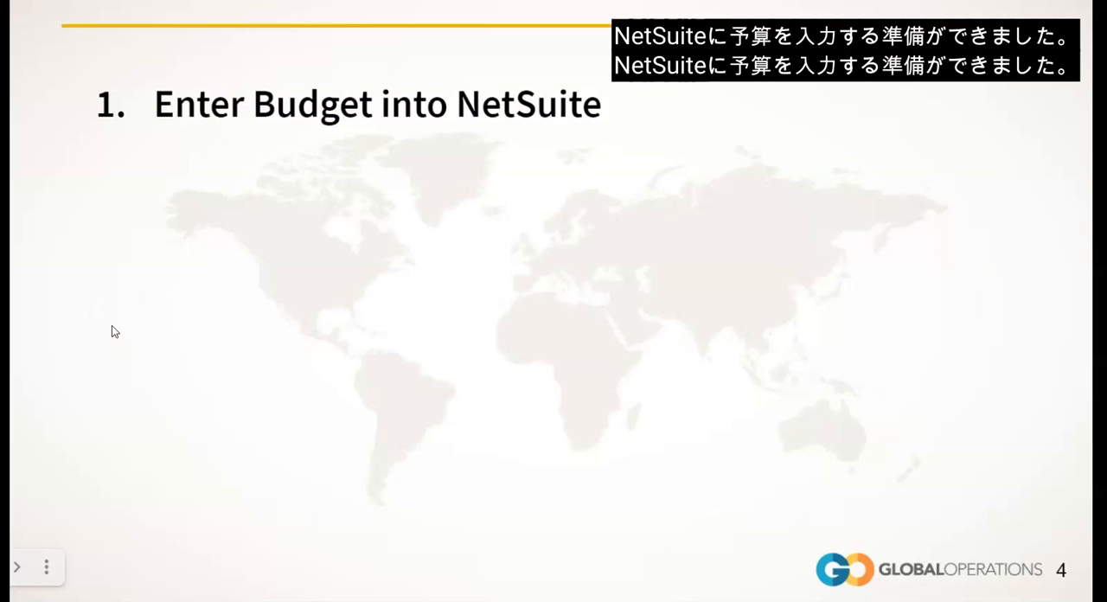
{"action": "left_click", "coordinate": [143, 314]}
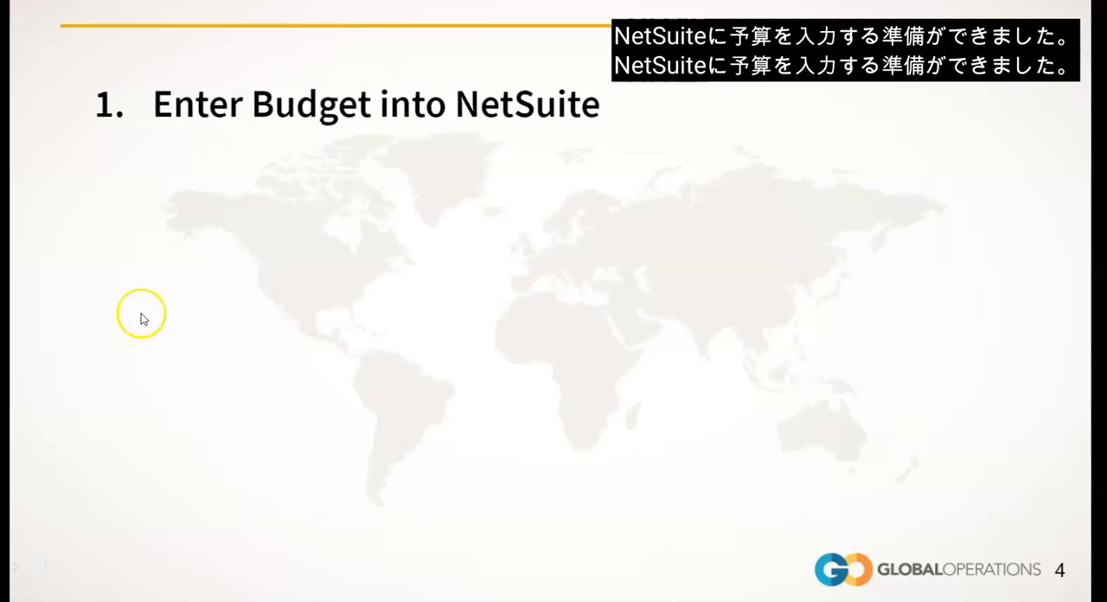
{"action": "left_click", "coordinate": [143, 313]}
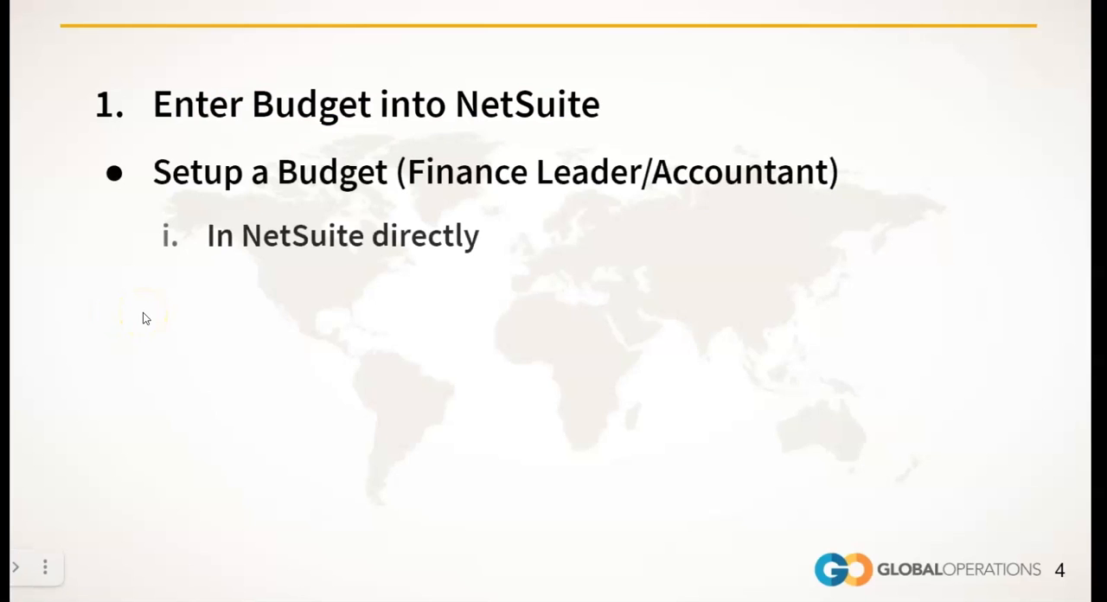
{"action": "left_click", "coordinate": [143, 313]}
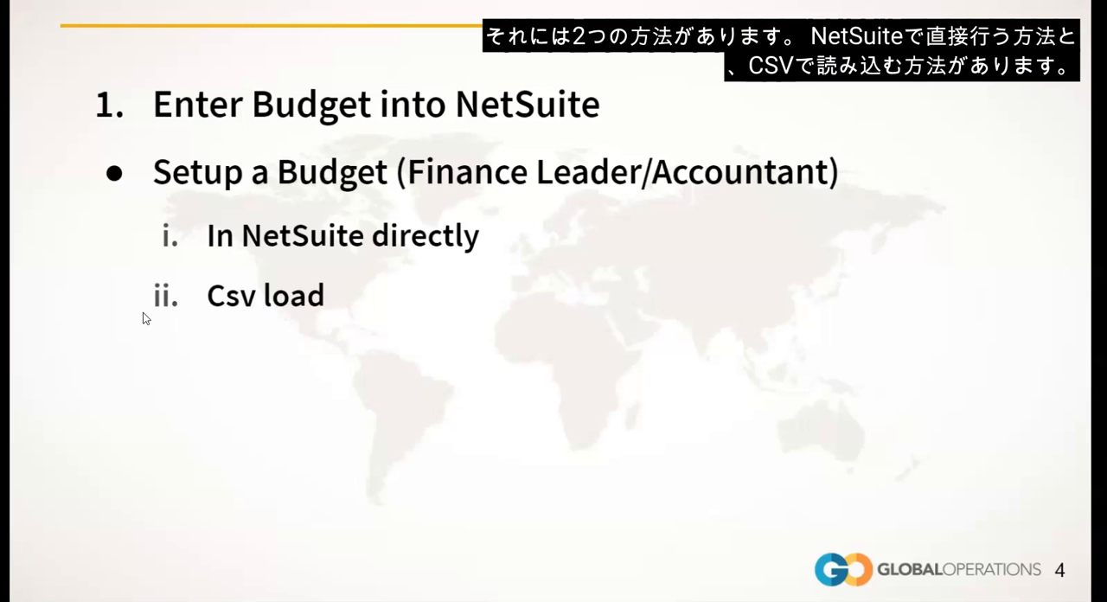
{"action": "left_click", "coordinate": [143, 313]}
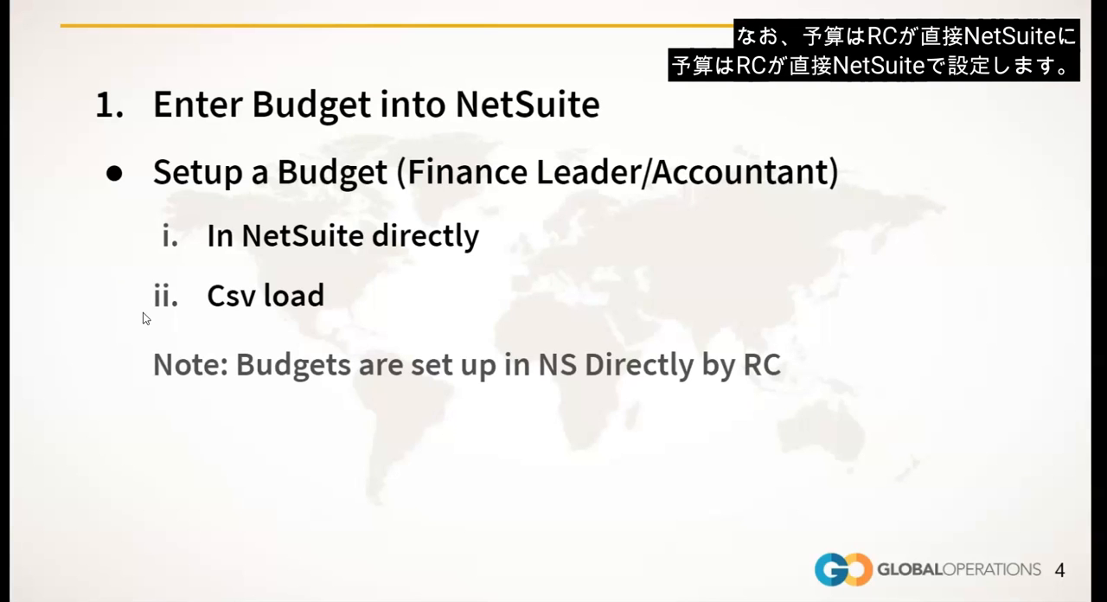
{"action": "left_click", "coordinate": [143, 318]}
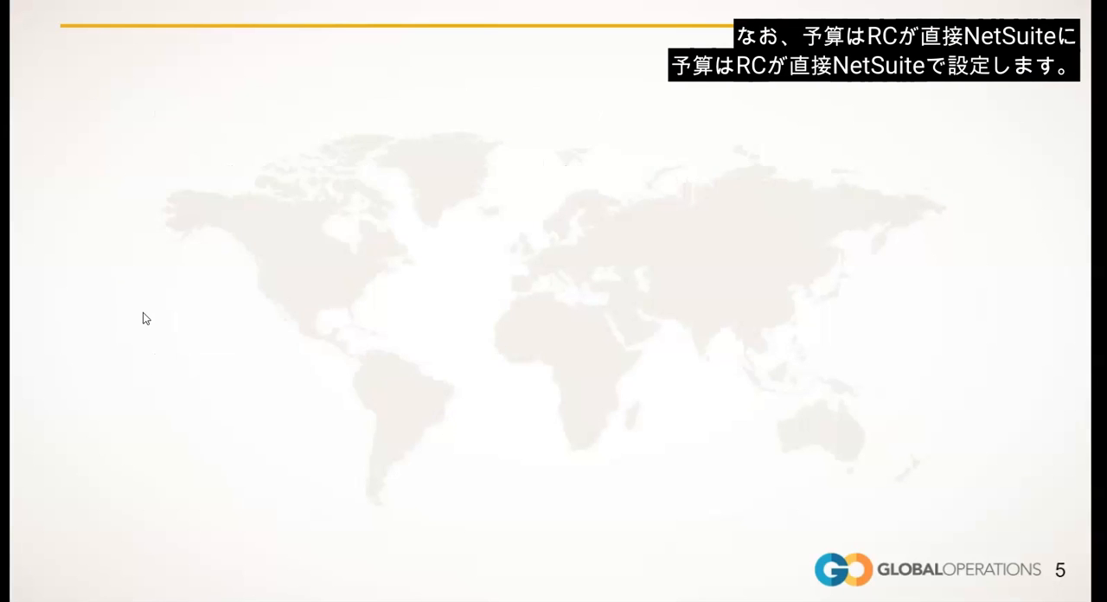
{"action": "left_click", "coordinate": [143, 314]}
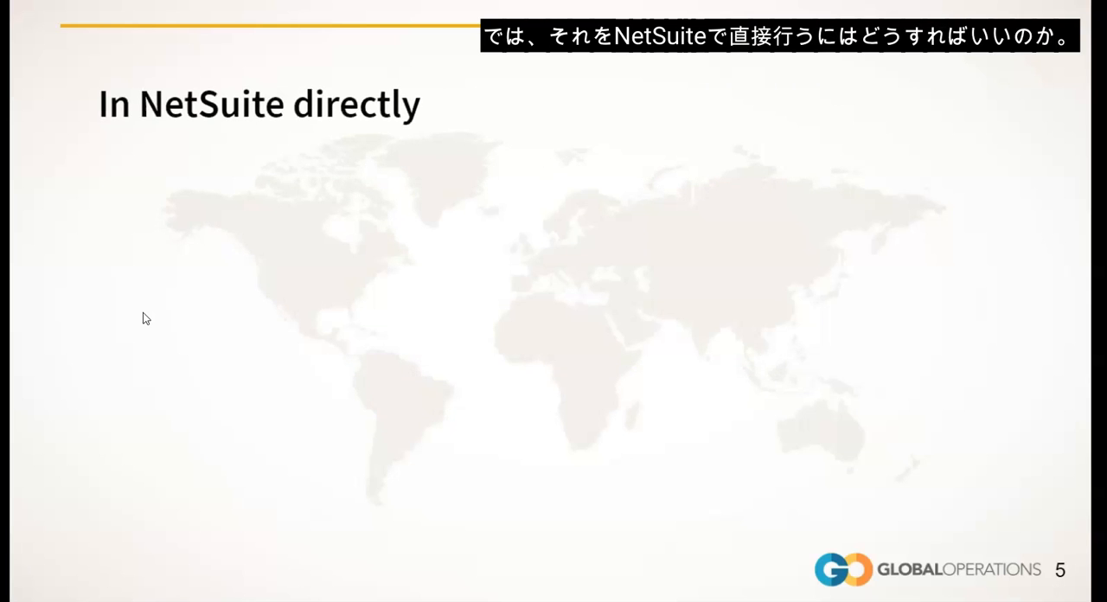
{"action": "left_click", "coordinate": [143, 314]}
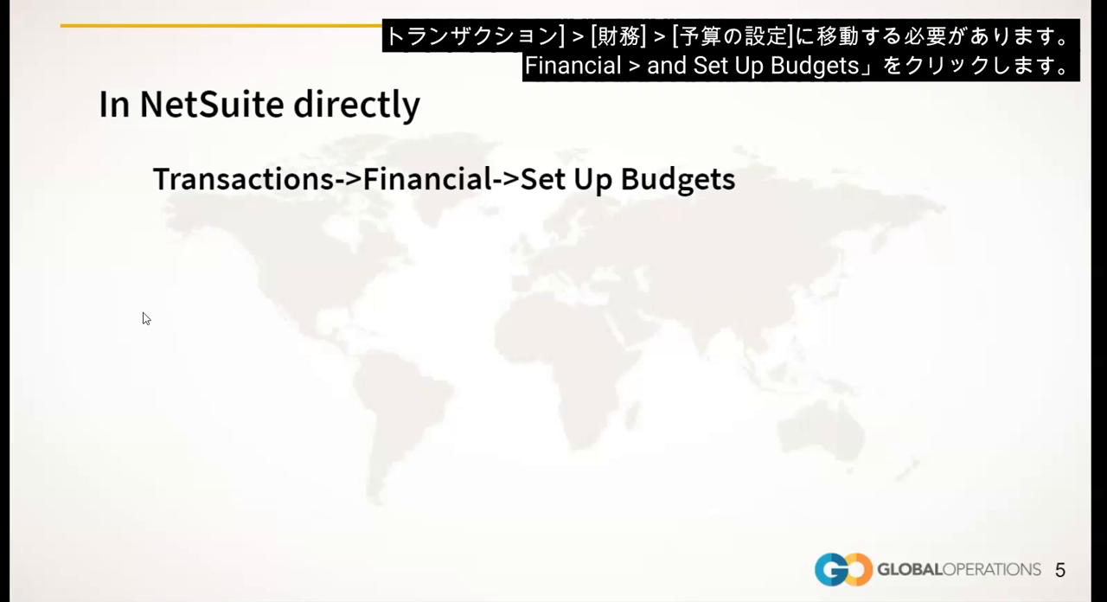
{"action": "left_click", "coordinate": [143, 313]}
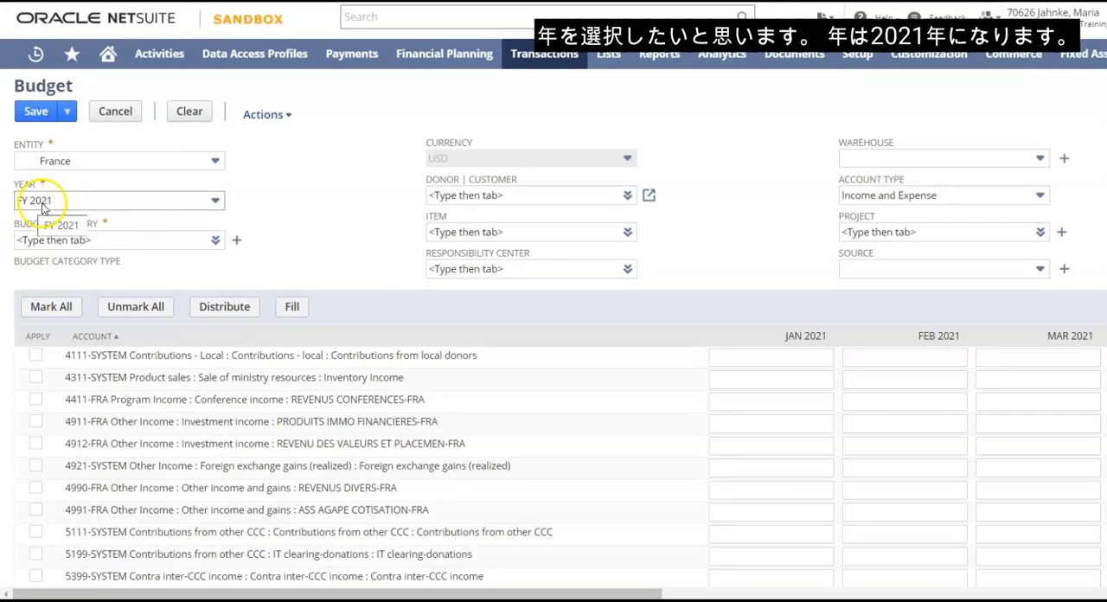
Set the budget category of the France FY 2021 budget to FRA-NSR
{"action": "left_click", "coordinate": [101, 239]}
{"action": "type", "text": "FR"}
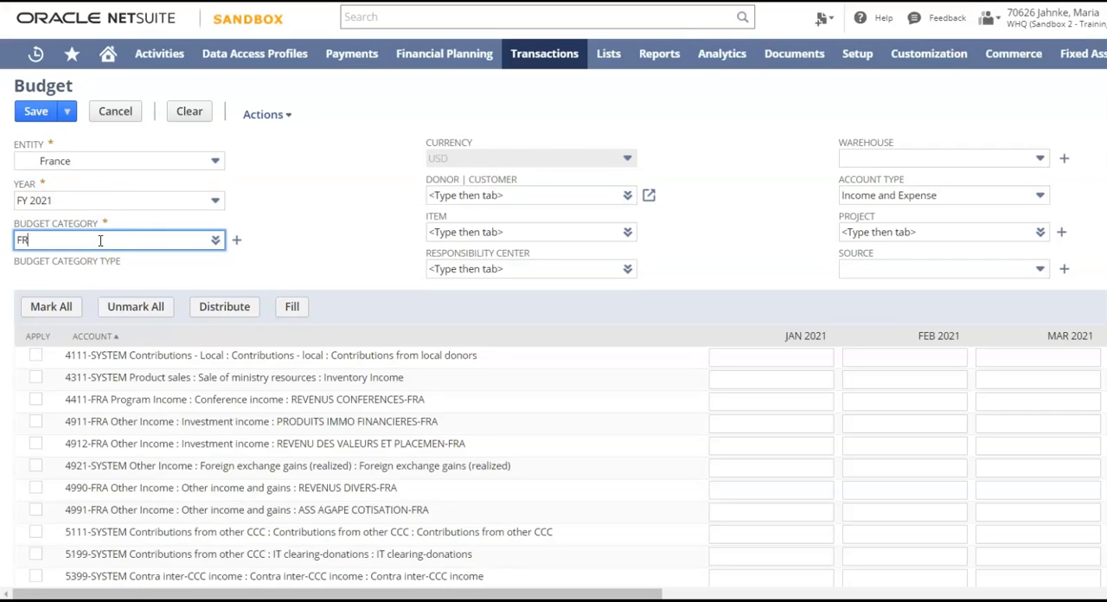
{"action": "type", "text": "A-NS"}
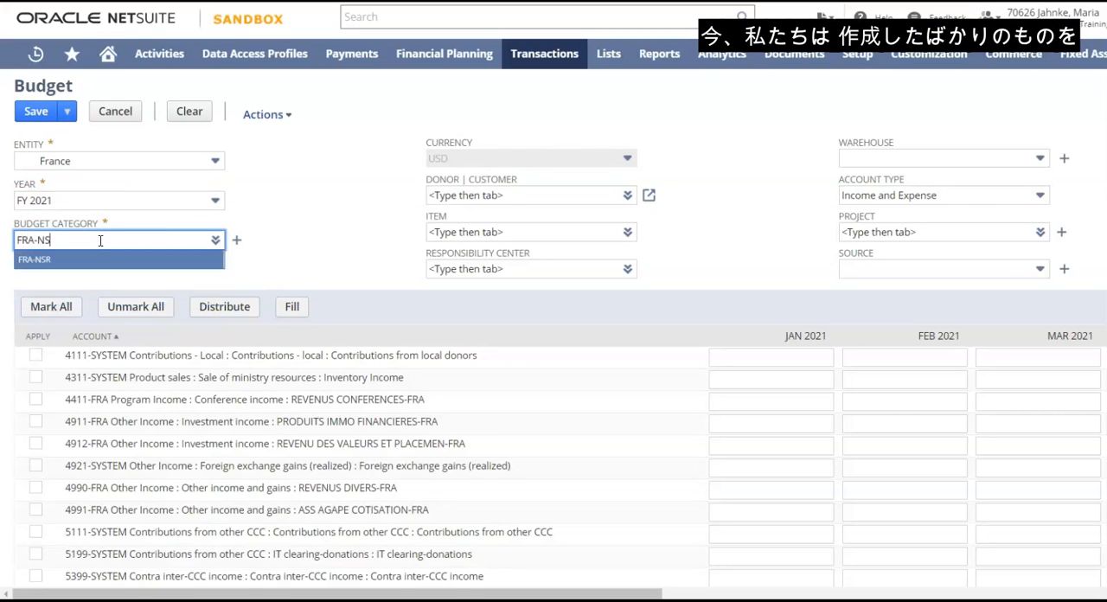
{"action": "key", "text": "BackSpace"}
{"action": "type", "text": "SR"}
{"action": "left_click", "coordinate": [39, 259]}
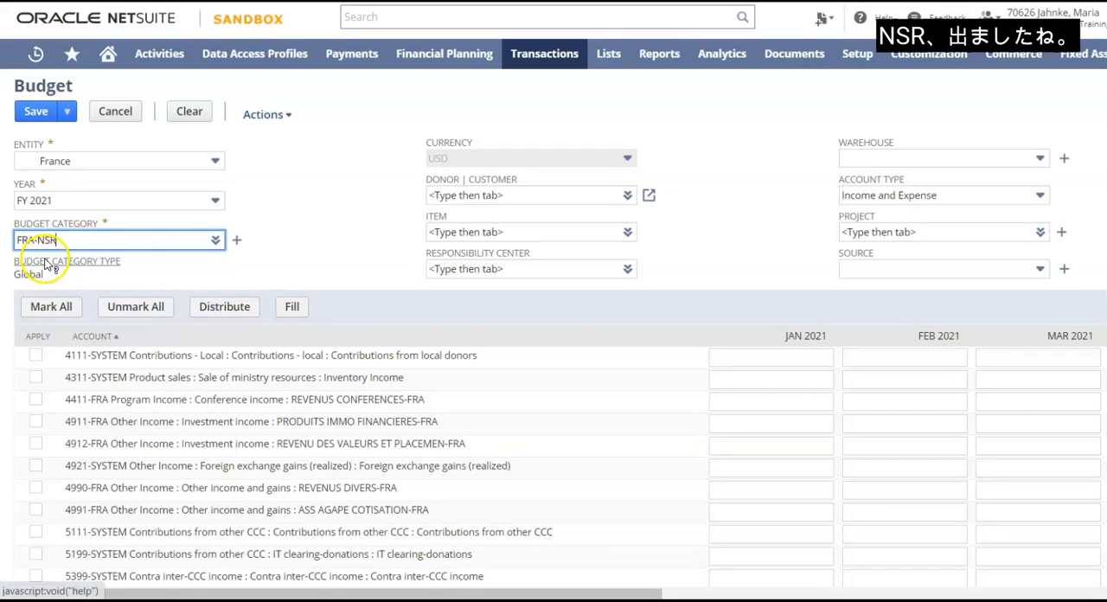
Set the budget's responsibility center to 2002-FRA Ctre minist Toulouse
{"action": "left_click", "coordinate": [499, 269]}
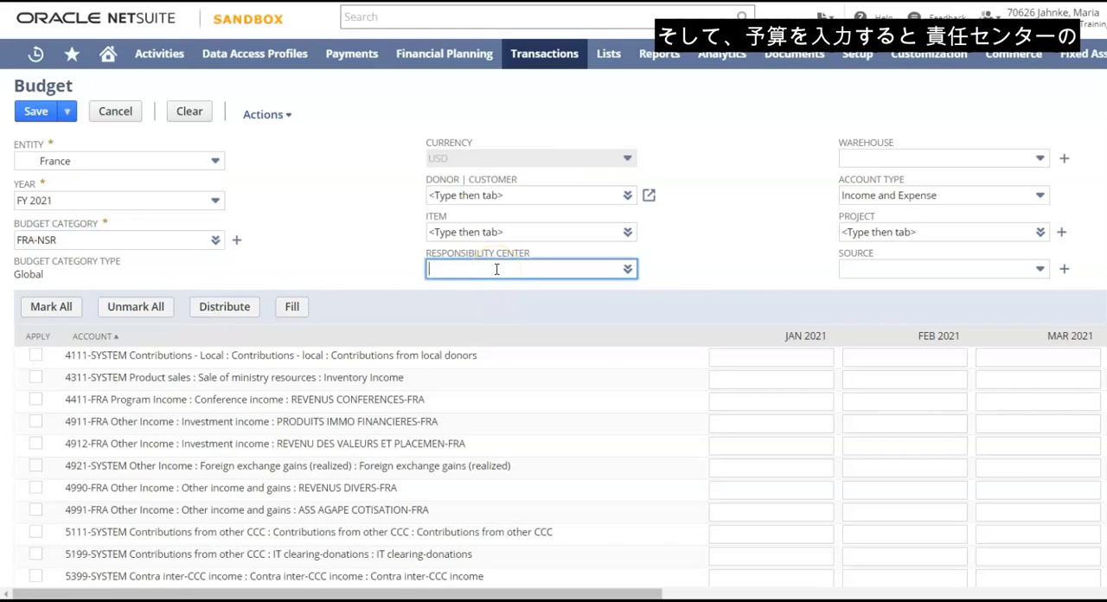
{"action": "type", "text": "2002-FRA"}
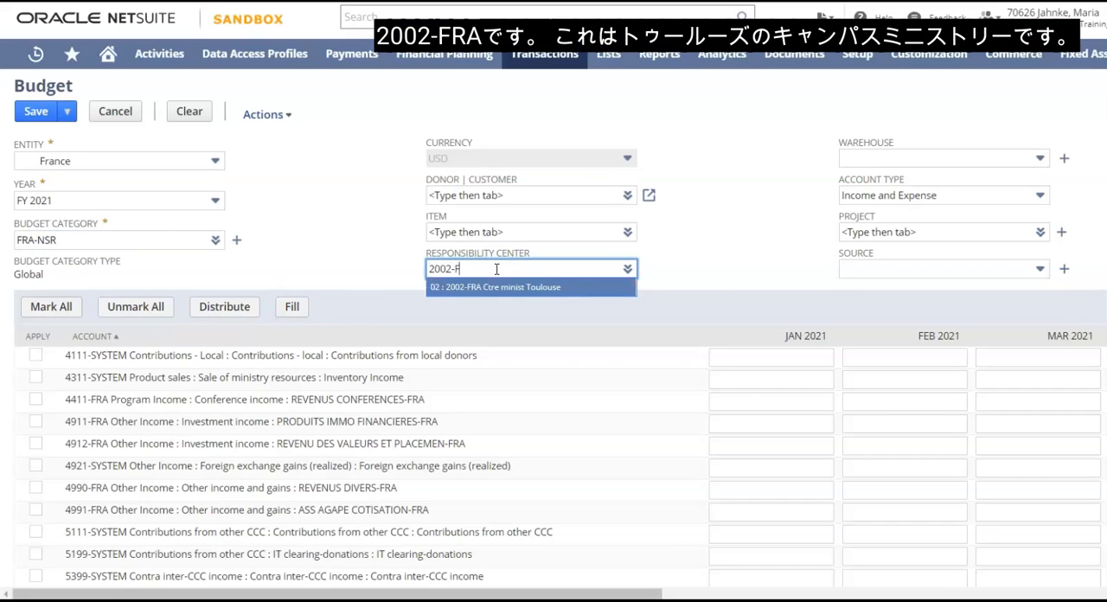
{"action": "left_click", "coordinate": [509, 287]}
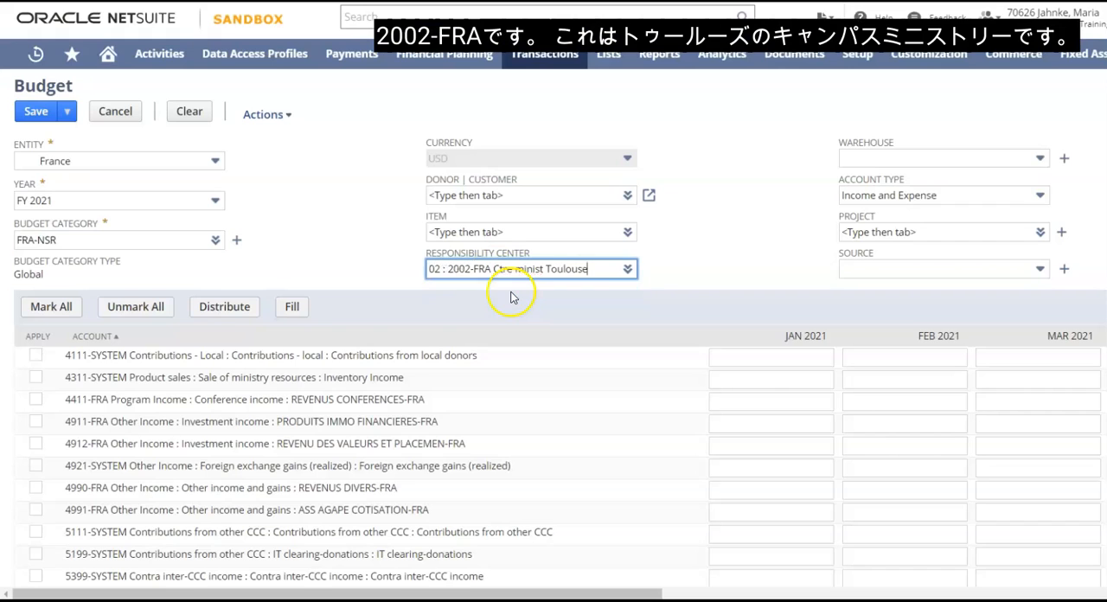
{"action": "left_click", "coordinate": [386, 247]}
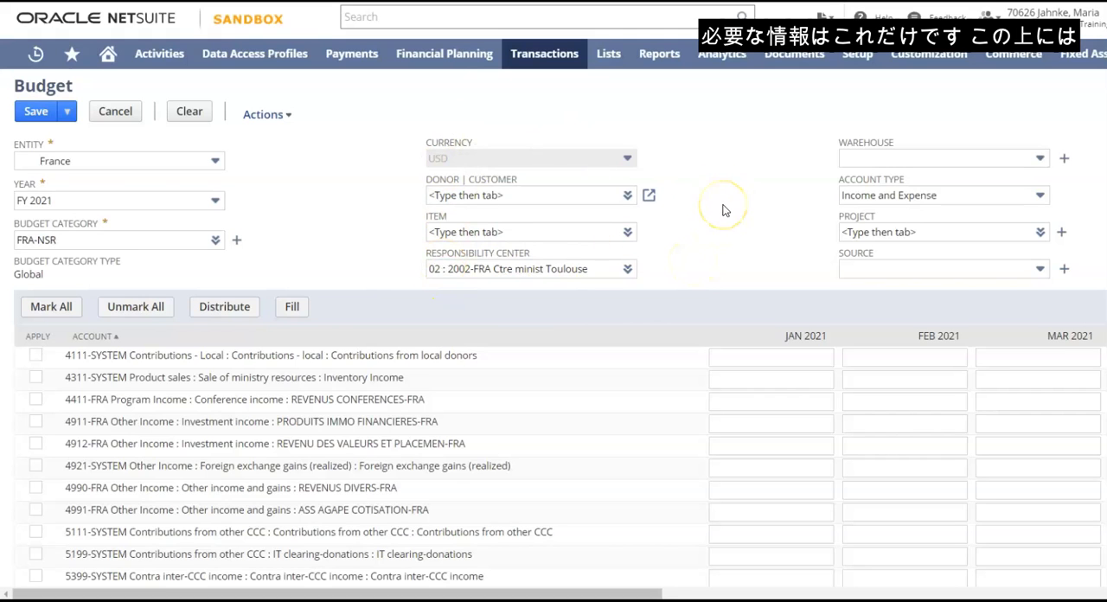
For account 4111-SYSTEM Contributions from local donors, enter 120 for January, 15 for February and 160 for March 2021
{"action": "scroll", "coordinate": [723, 212], "scroll_direction": "down", "scroll_amount": 1}
{"action": "scroll", "coordinate": [725, 211], "scroll_direction": "up", "scroll_amount": 1}
{"action": "scroll", "coordinate": [725, 211], "scroll_direction": "down", "scroll_amount": 2}
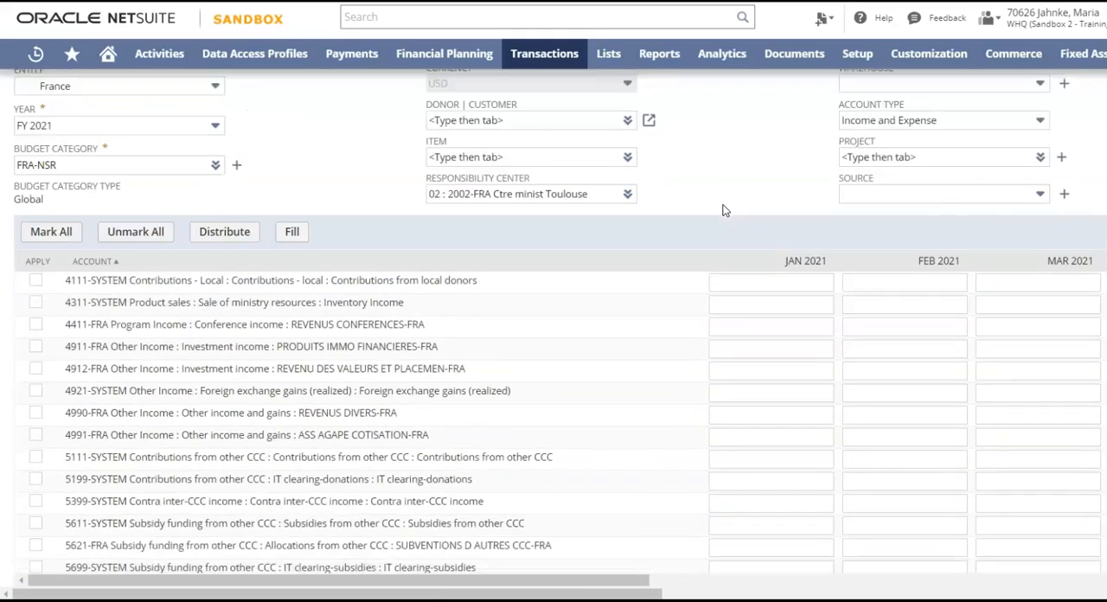
{"action": "scroll", "coordinate": [725, 211], "scroll_direction": "down", "scroll_amount": 1}
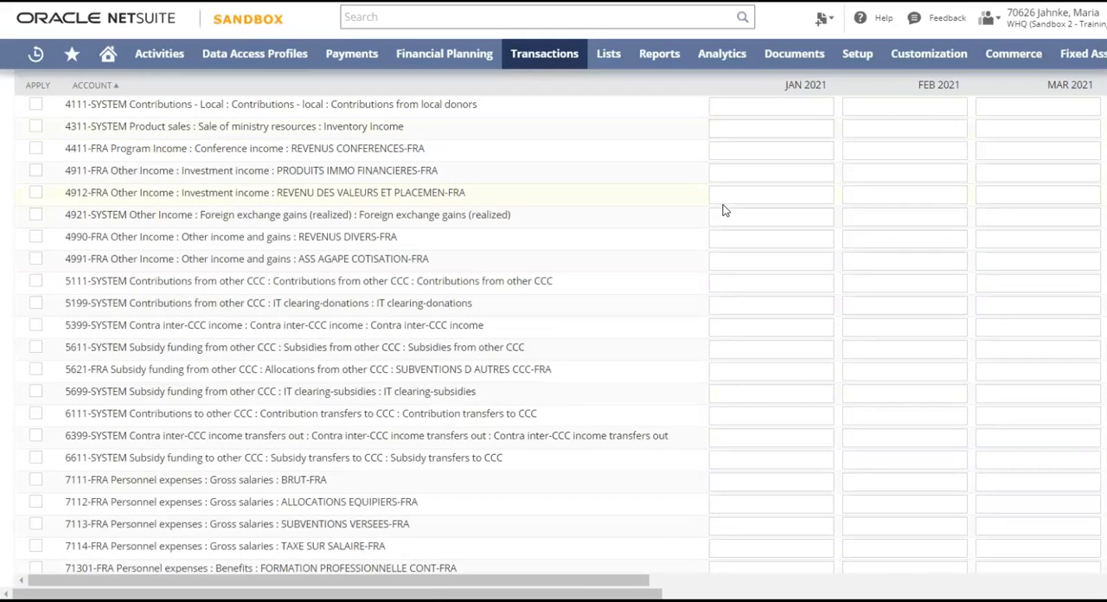
{"action": "scroll", "coordinate": [355, 167], "scroll_direction": "up", "scroll_amount": 1}
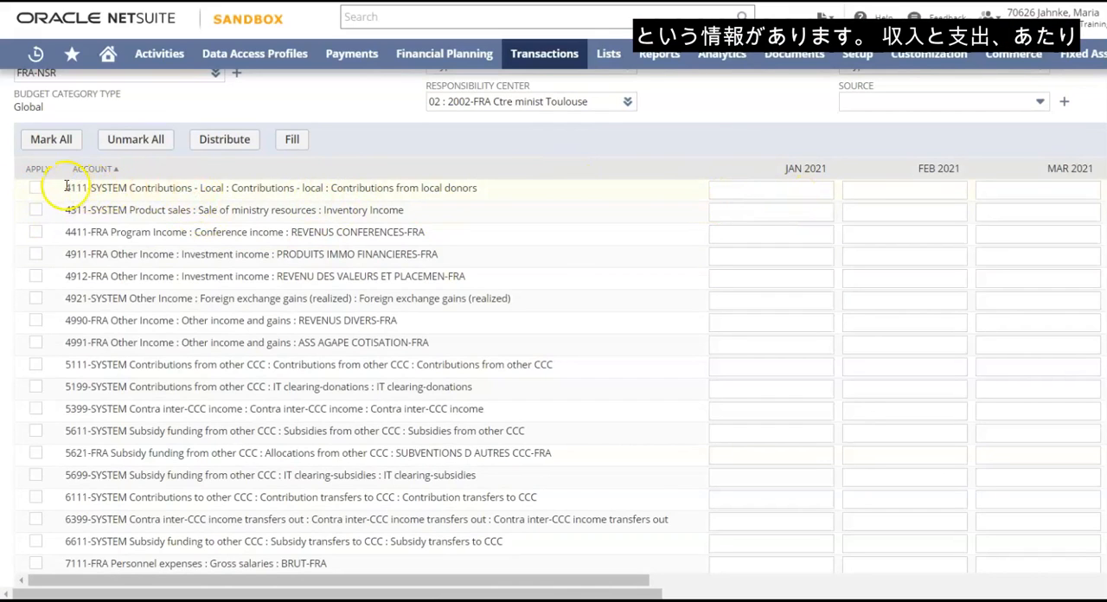
{"action": "left_click", "coordinate": [767, 189]}
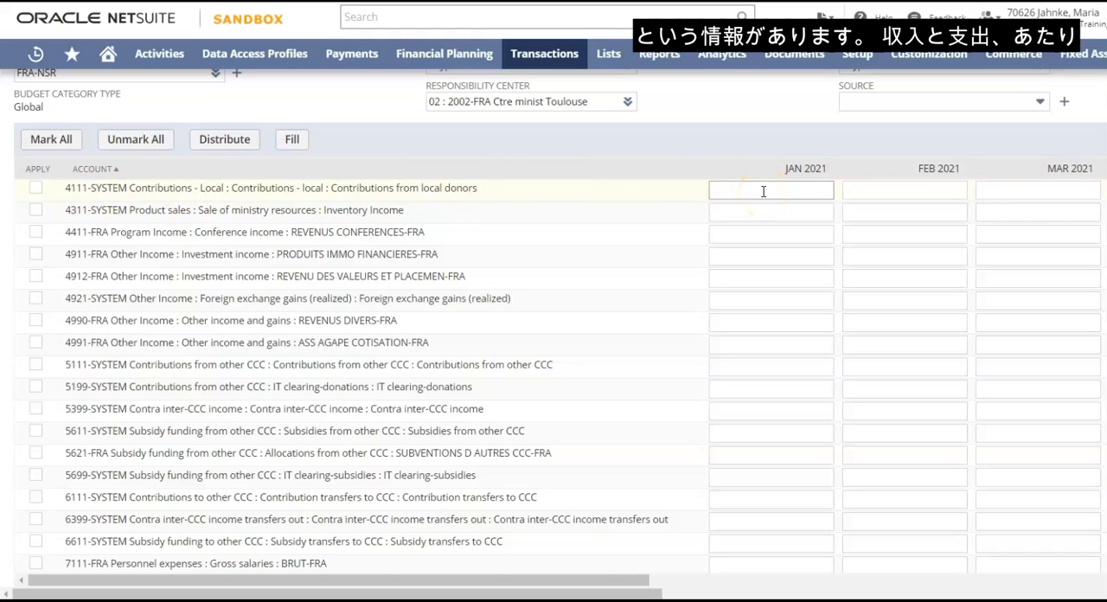
{"action": "left_click", "coordinate": [762, 189]}
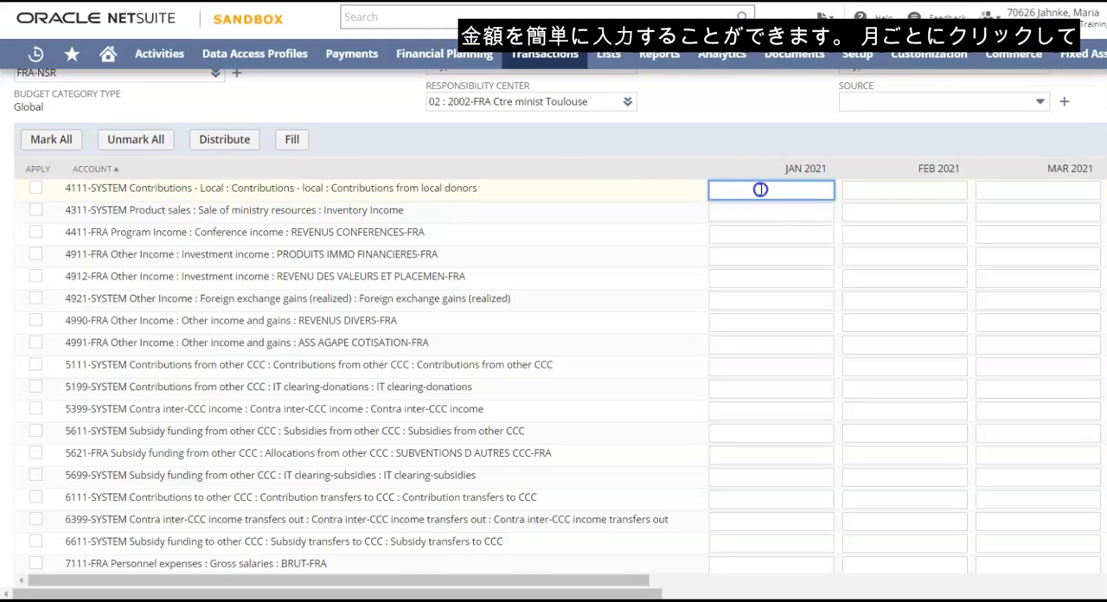
{"action": "type", "text": "120"}
{"action": "left_click", "coordinate": [886, 189]}
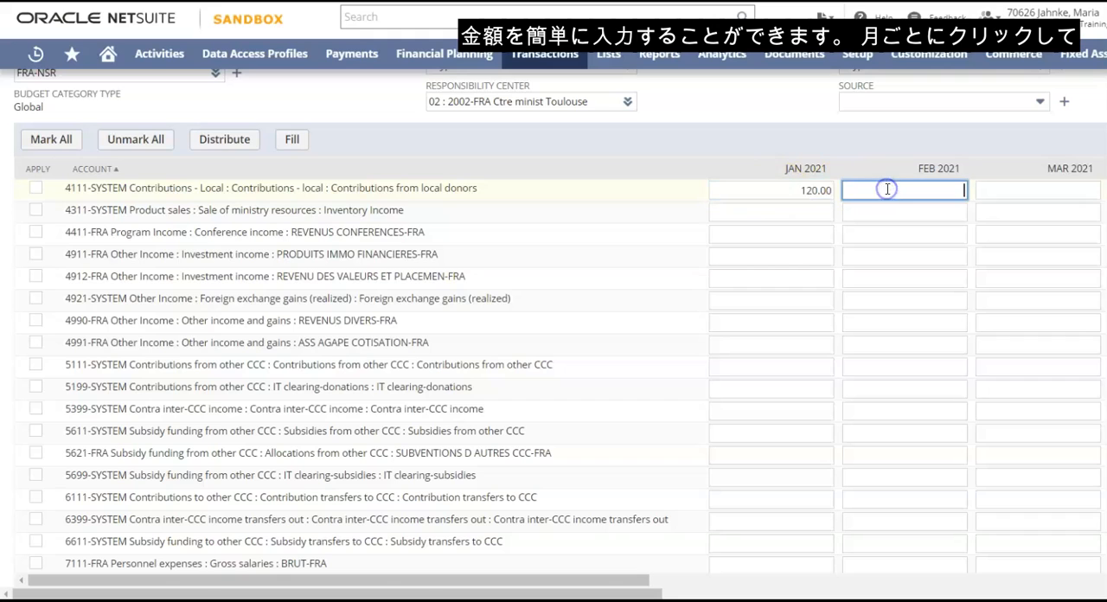
{"action": "type", "text": "15"}
{"action": "left_click", "coordinate": [1052, 191]}
{"action": "type", "text": "160"}
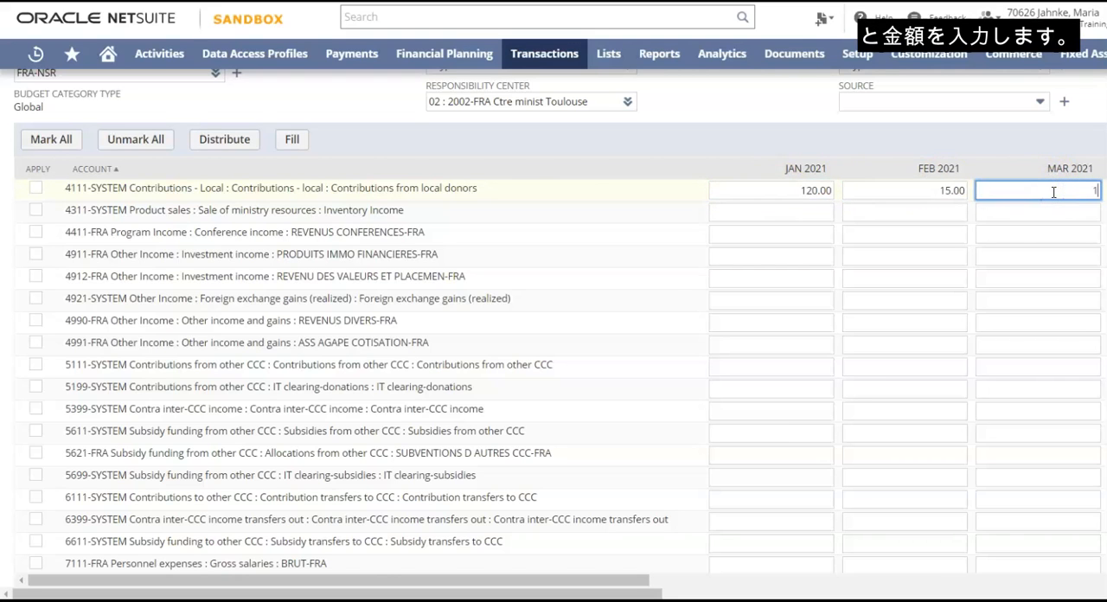
{"action": "left_click", "coordinate": [1054, 215]}
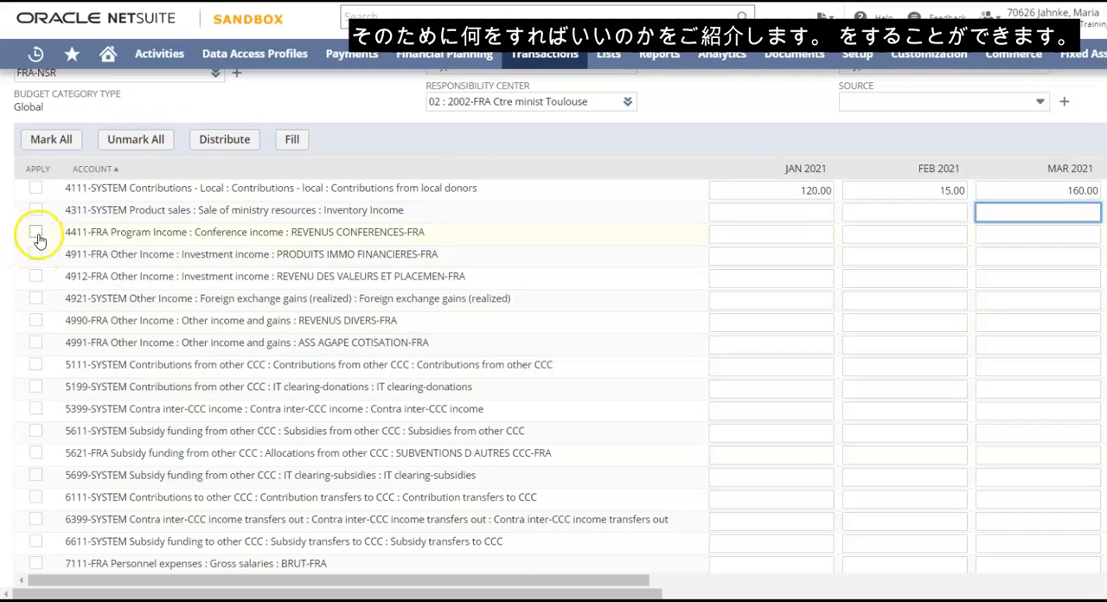
Enter 1000 as the January 2021 amount for conference income account 4411-FRA
{"action": "left_click", "coordinate": [790, 235]}
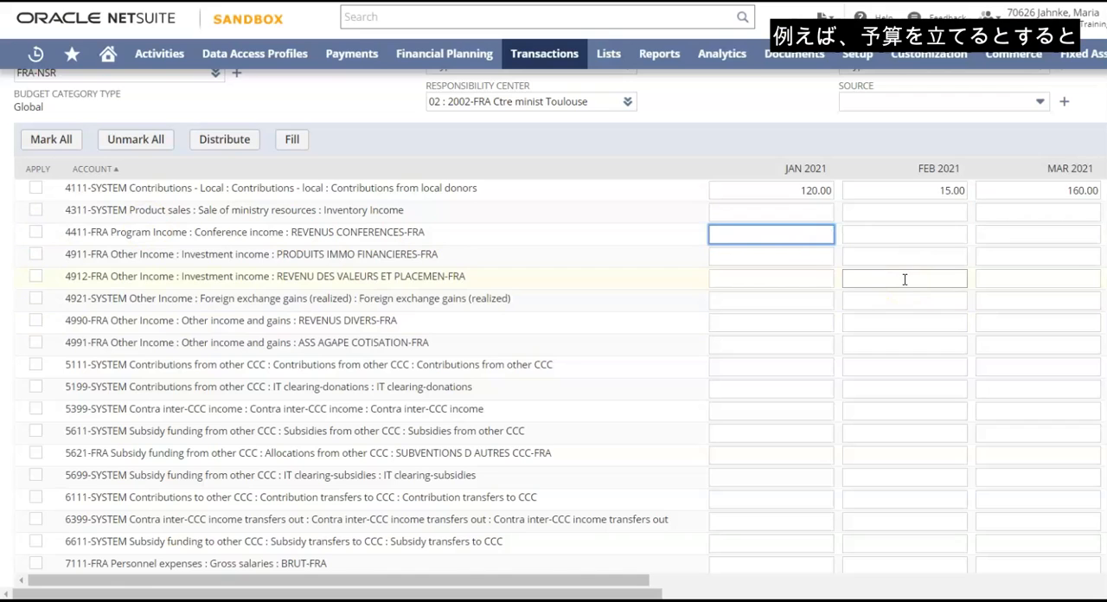
{"action": "type", "text": "10000"}
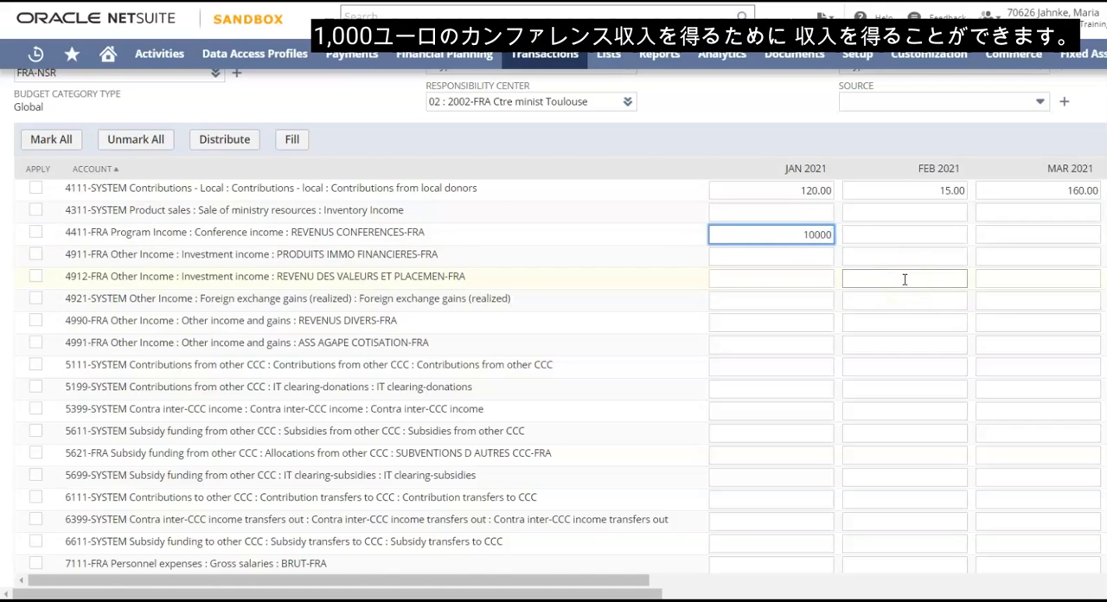
{"action": "key", "text": "BackSpace"}
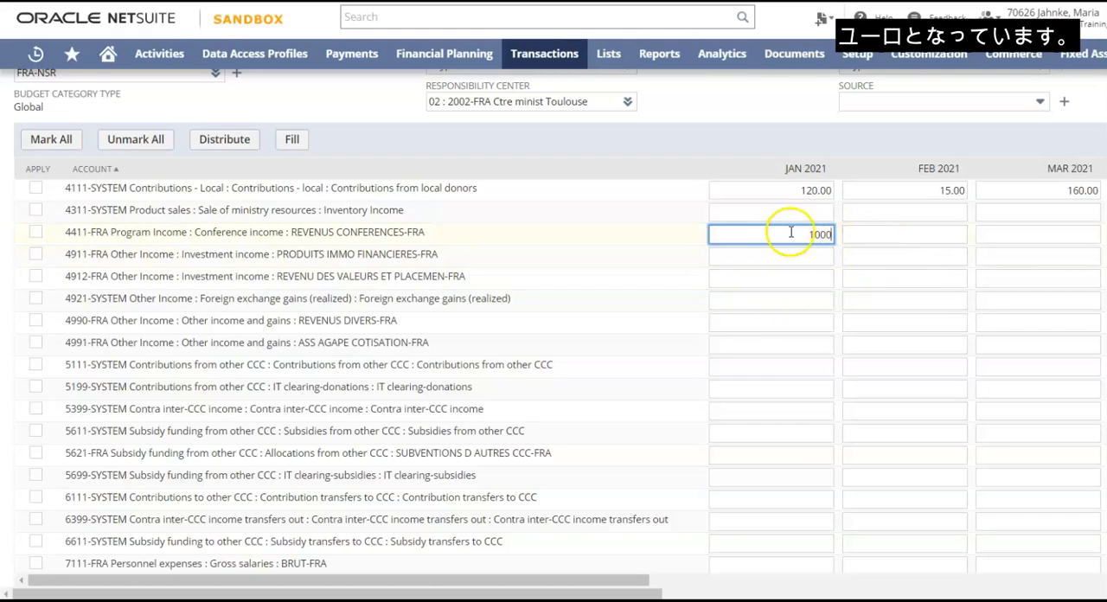
Distribute the January amount of account 4411-FRA evenly across the months and clear the account's Apply mark
{"action": "left_click", "coordinate": [36, 233]}
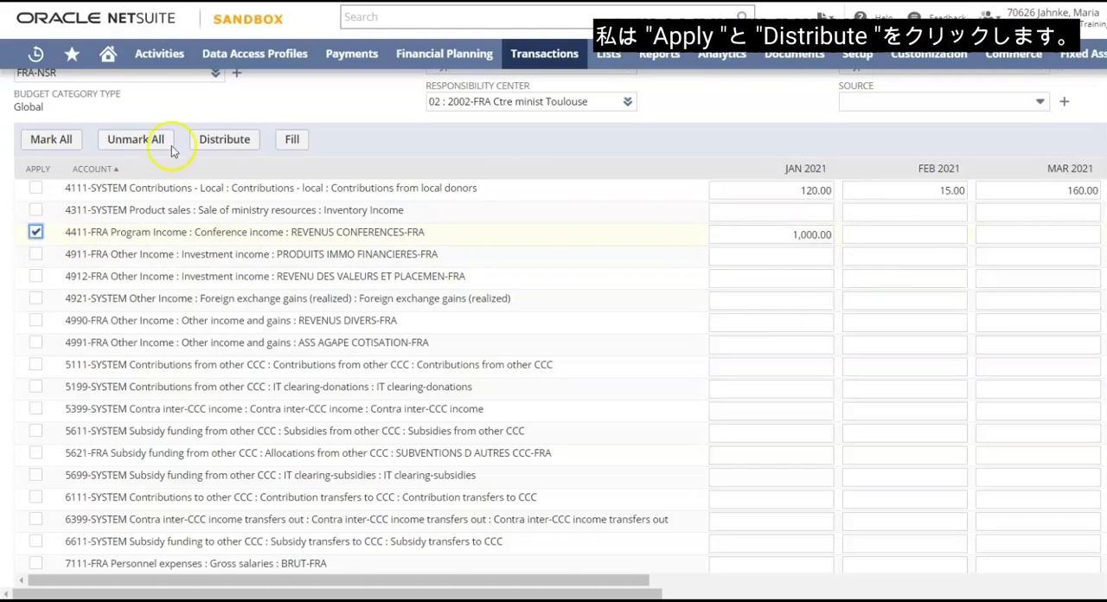
{"action": "left_click", "coordinate": [221, 142]}
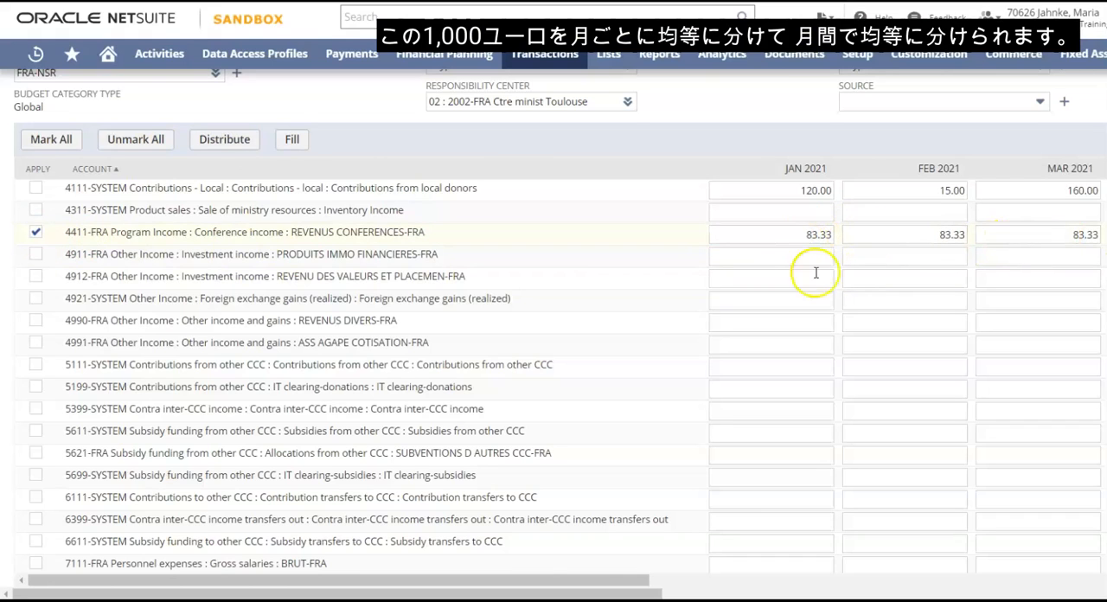
{"action": "left_click", "coordinate": [36, 233]}
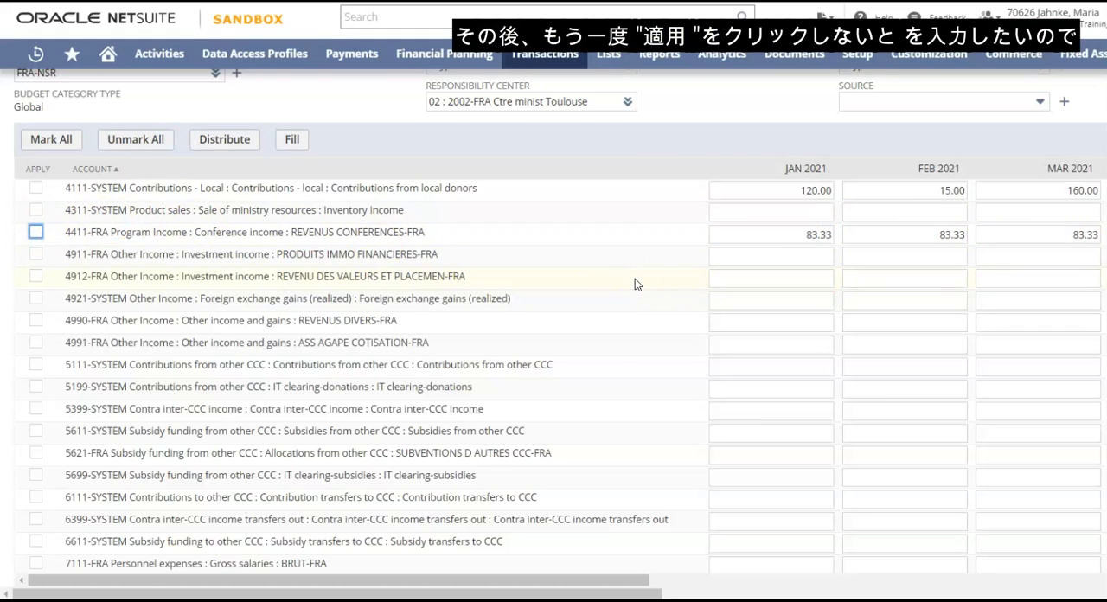
Mark conference expense account 7211-FRA for Apply and enter 100 as its January 2021 amount
{"action": "scroll", "coordinate": [636, 278], "scroll_direction": "up", "scroll_amount": 1}
{"action": "scroll", "coordinate": [635, 281], "scroll_direction": "down", "scroll_amount": 1}
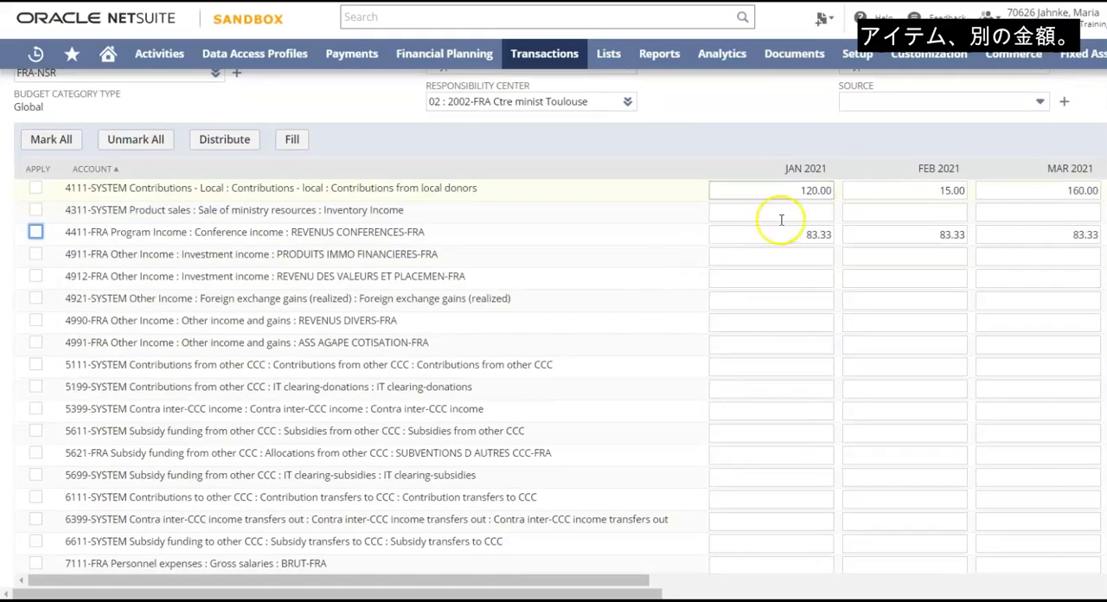
{"action": "scroll", "coordinate": [632, 298], "scroll_direction": "down", "scroll_amount": 3}
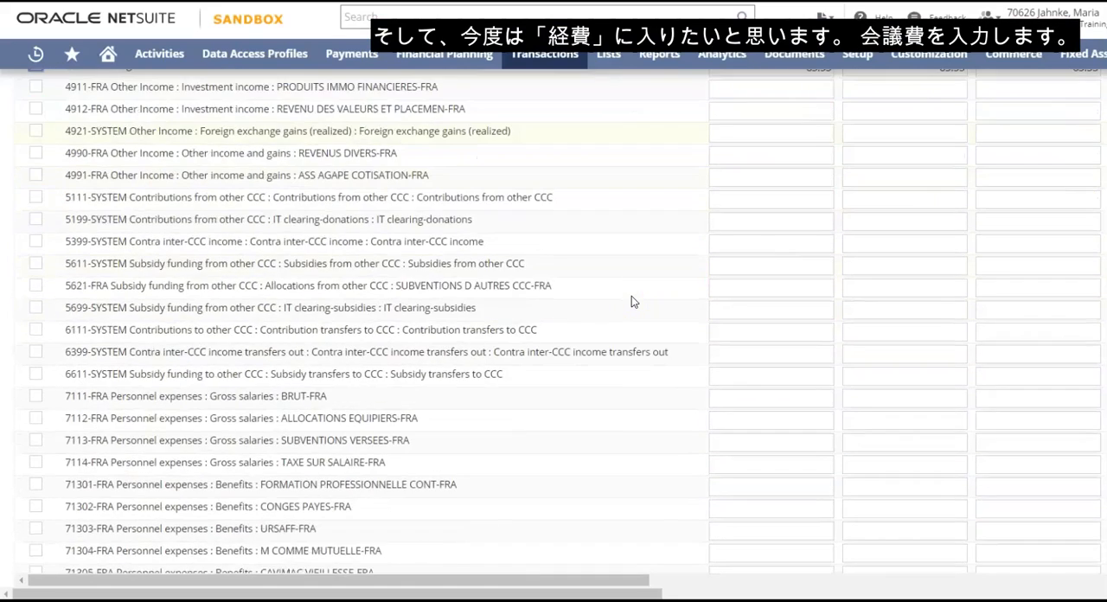
{"action": "scroll", "coordinate": [631, 301], "scroll_direction": "down", "scroll_amount": 3}
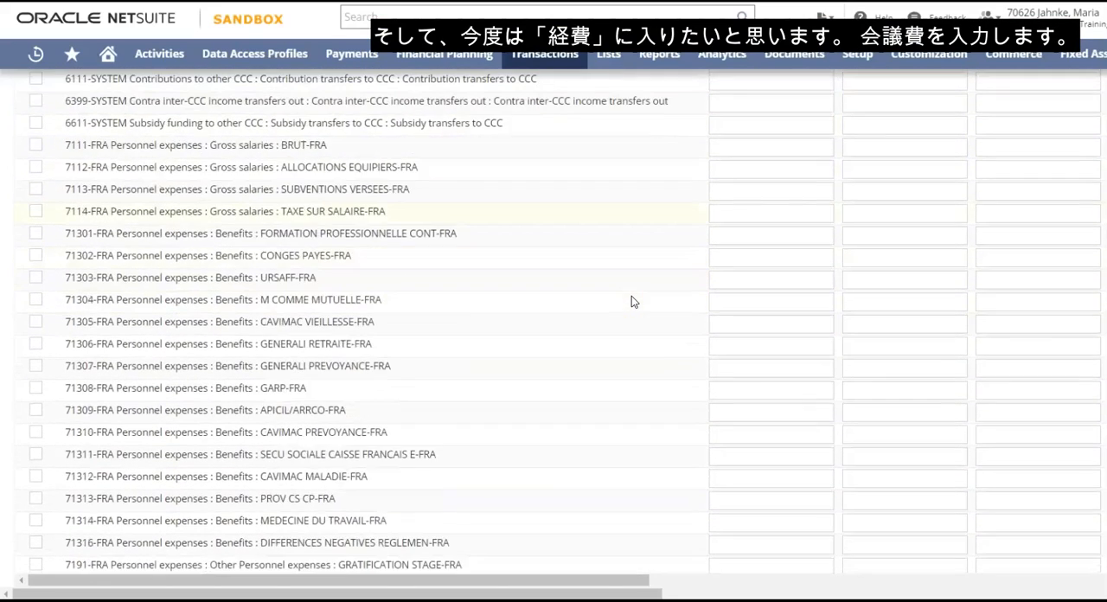
{"action": "scroll", "coordinate": [632, 301], "scroll_direction": "down", "scroll_amount": 2}
{"action": "scroll", "coordinate": [631, 301], "scroll_direction": "down", "scroll_amount": 1}
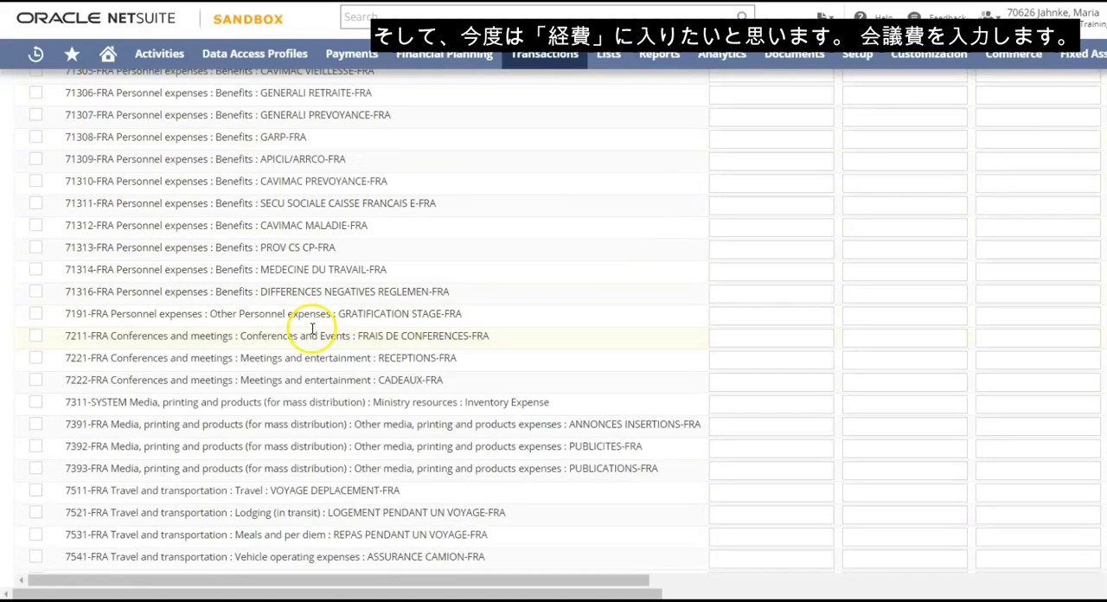
{"action": "left_click", "coordinate": [35, 337]}
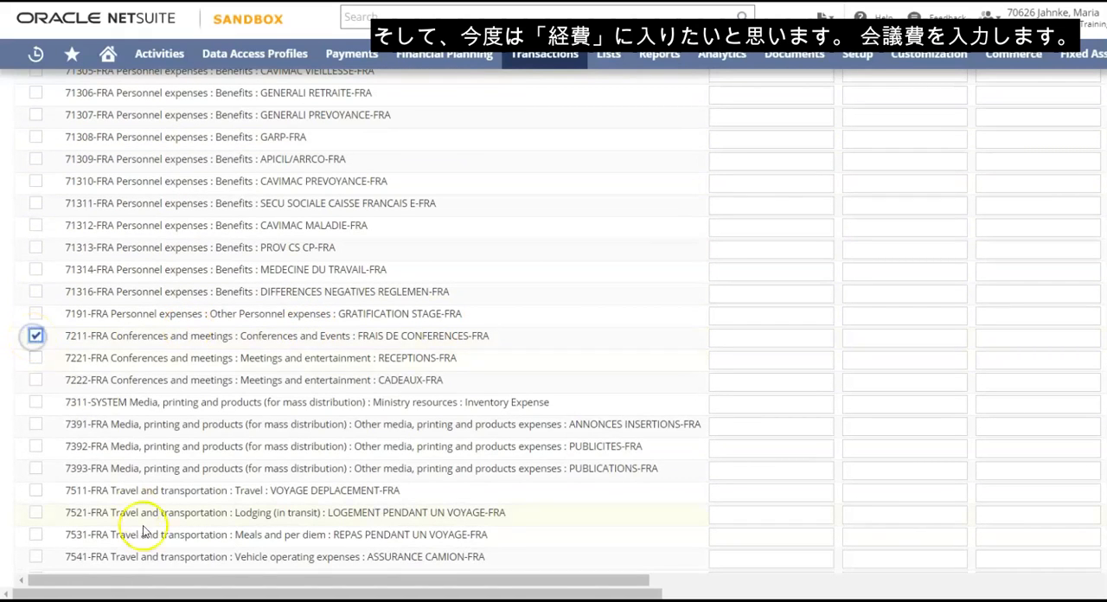
{"action": "left_click_drag", "start_coordinate": [173, 584], "coordinate": [234, 581]}
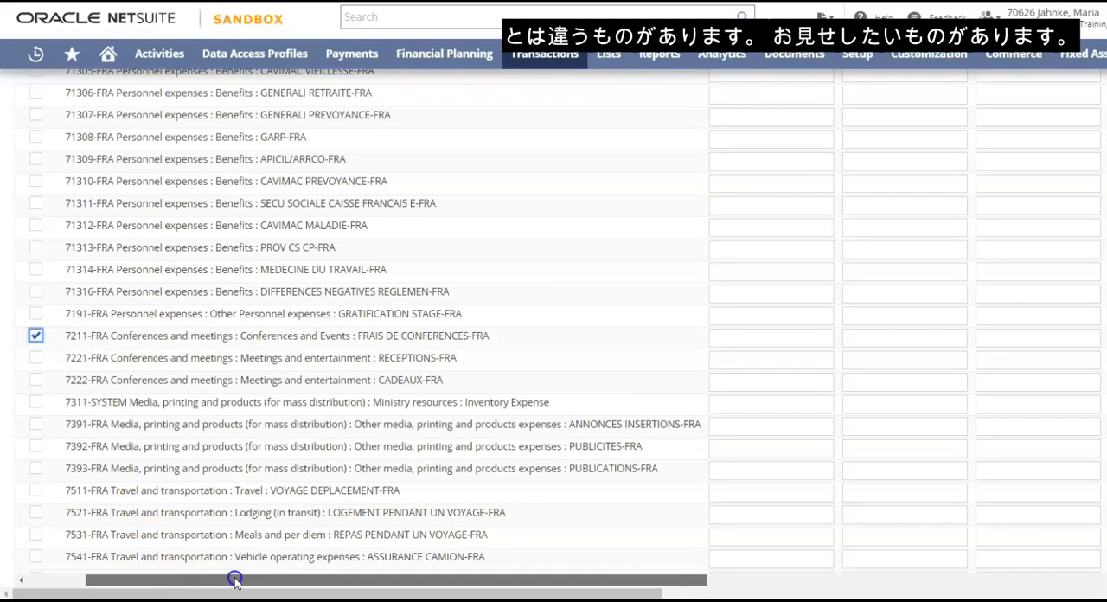
{"action": "left_click", "coordinate": [741, 336]}
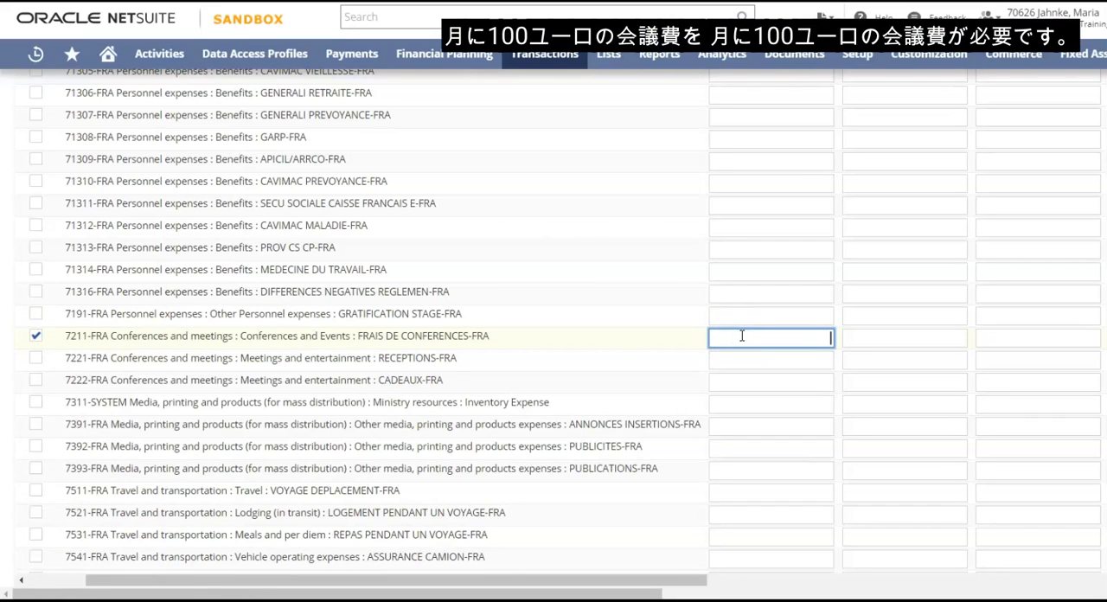
{"action": "type", "text": "100"}
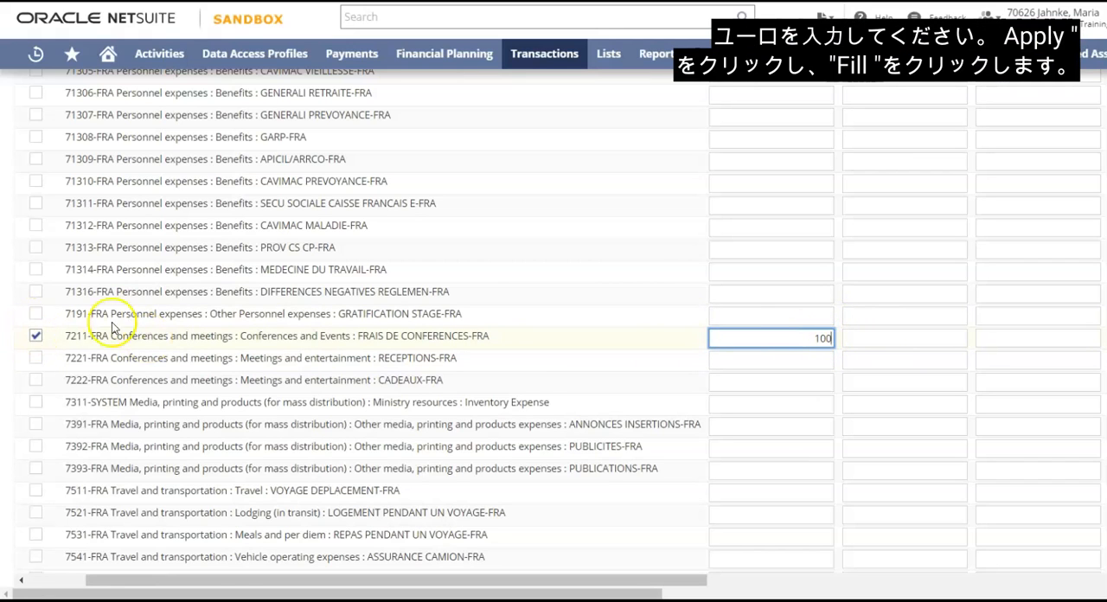
Fill the January amount of account 7211-FRA into all remaining months of the budget
{"action": "scroll", "coordinate": [388, 277], "scroll_direction": "up", "scroll_amount": 4}
{"action": "scroll", "coordinate": [389, 277], "scroll_direction": "up", "scroll_amount": 7}
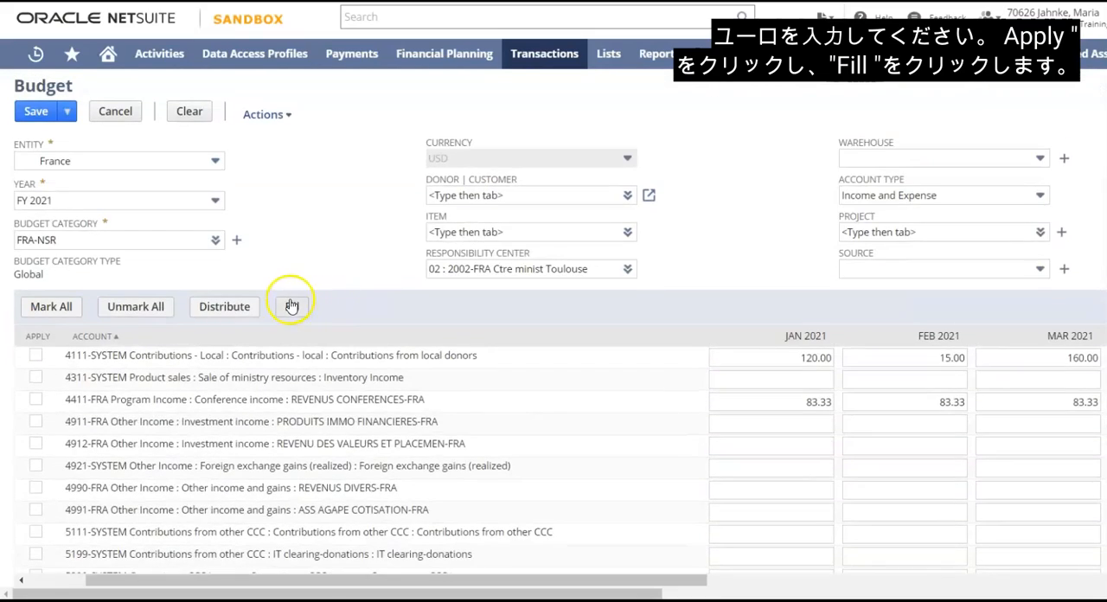
{"action": "scroll", "coordinate": [420, 294], "scroll_direction": "down", "scroll_amount": 11}
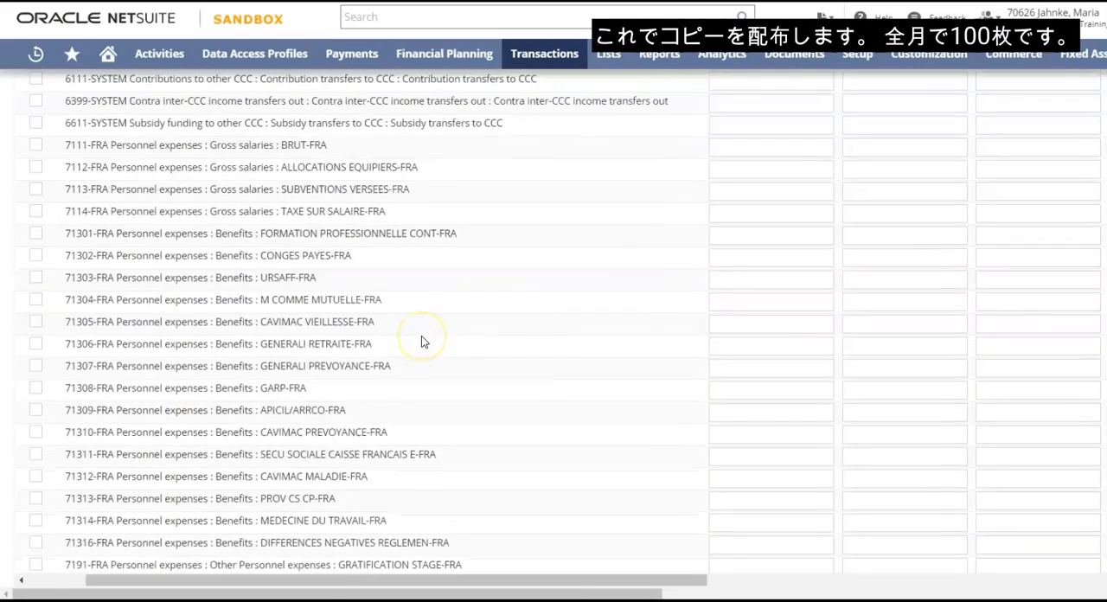
{"action": "left_click", "coordinate": [769, 340]}
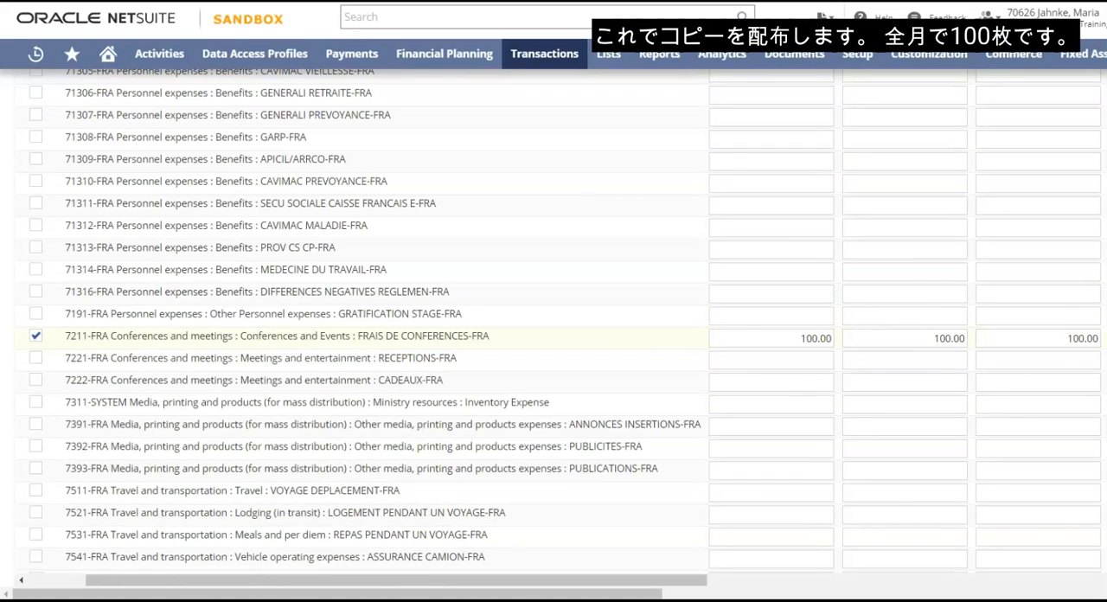
Save the France FY 2021 budget for responsibility center 2002-FRA Ctre minist Toulouse
{"action": "scroll", "coordinate": [782, 325], "scroll_direction": "up", "scroll_amount": 10}
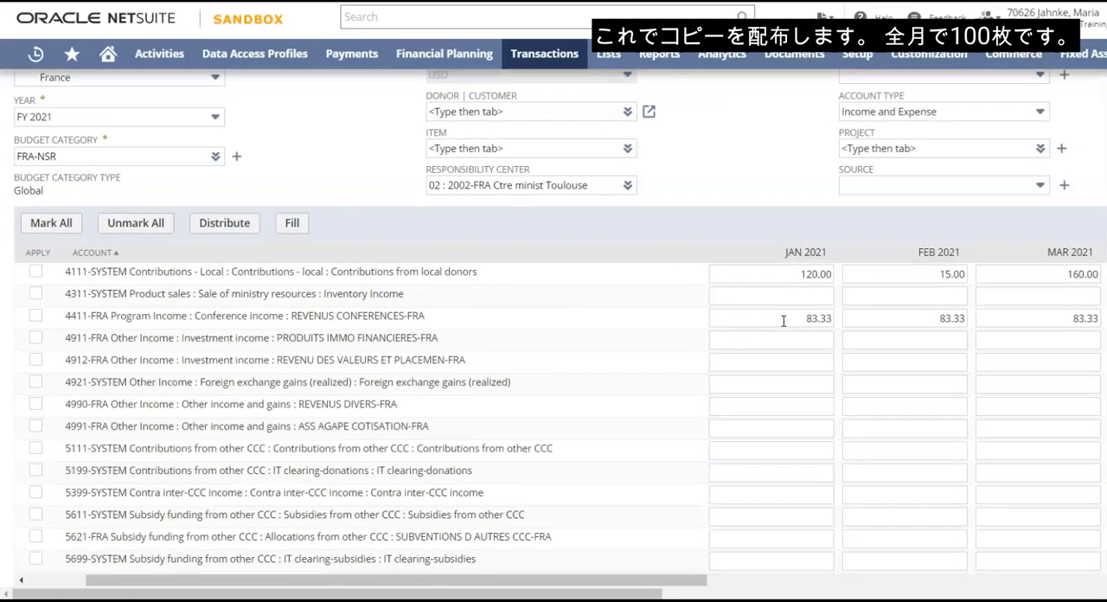
{"action": "scroll", "coordinate": [783, 320], "scroll_direction": "up", "scroll_amount": 1}
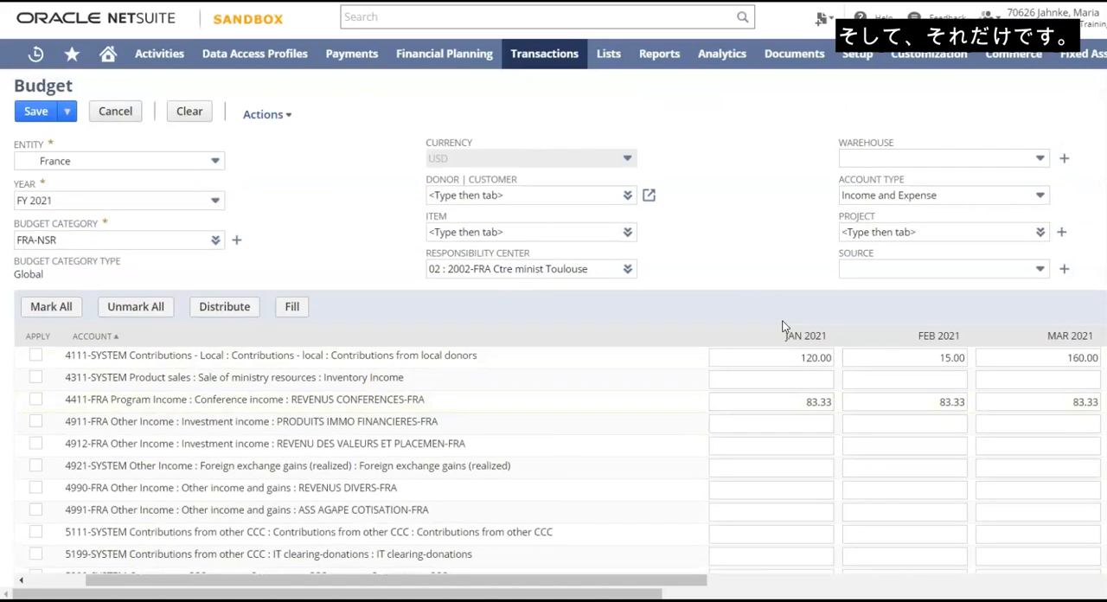
{"action": "left_click", "coordinate": [36, 112]}
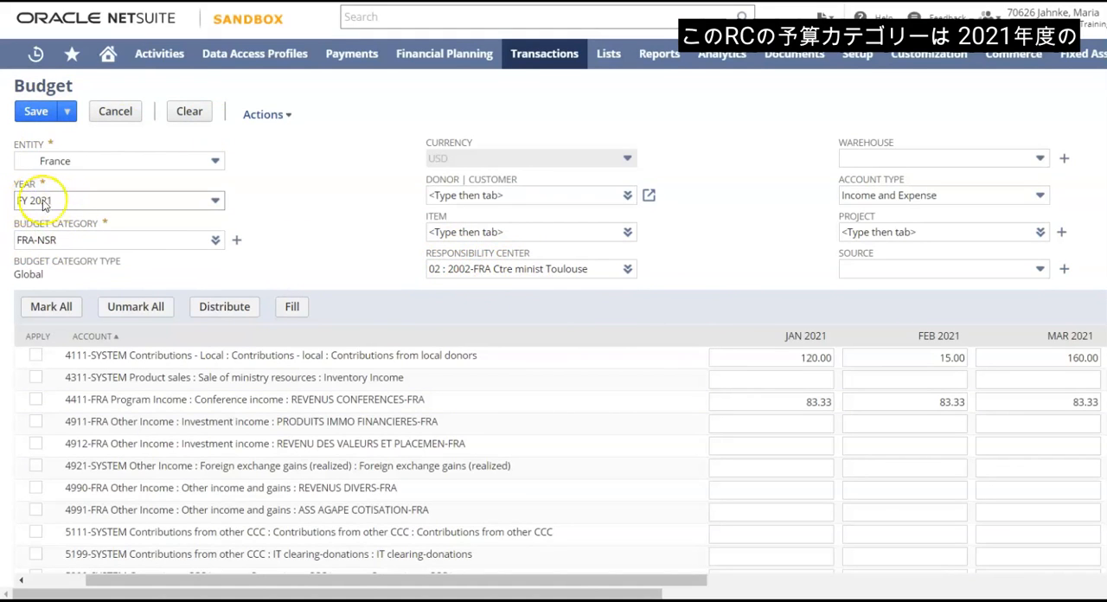
{"action": "left_click", "coordinate": [36, 112]}
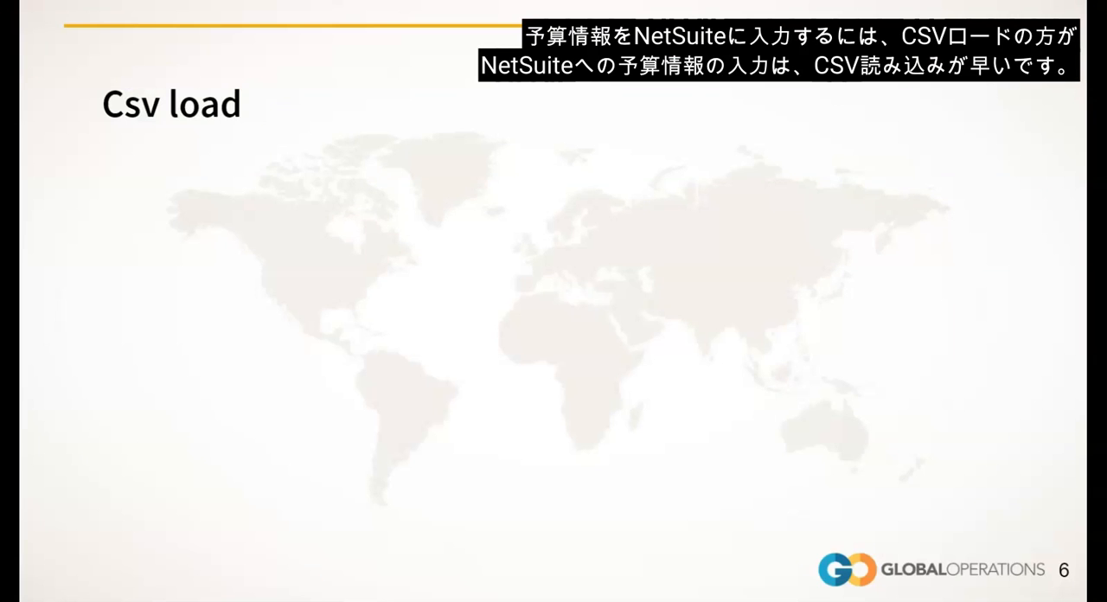
{"action": "left_click", "coordinate": [127, 302]}
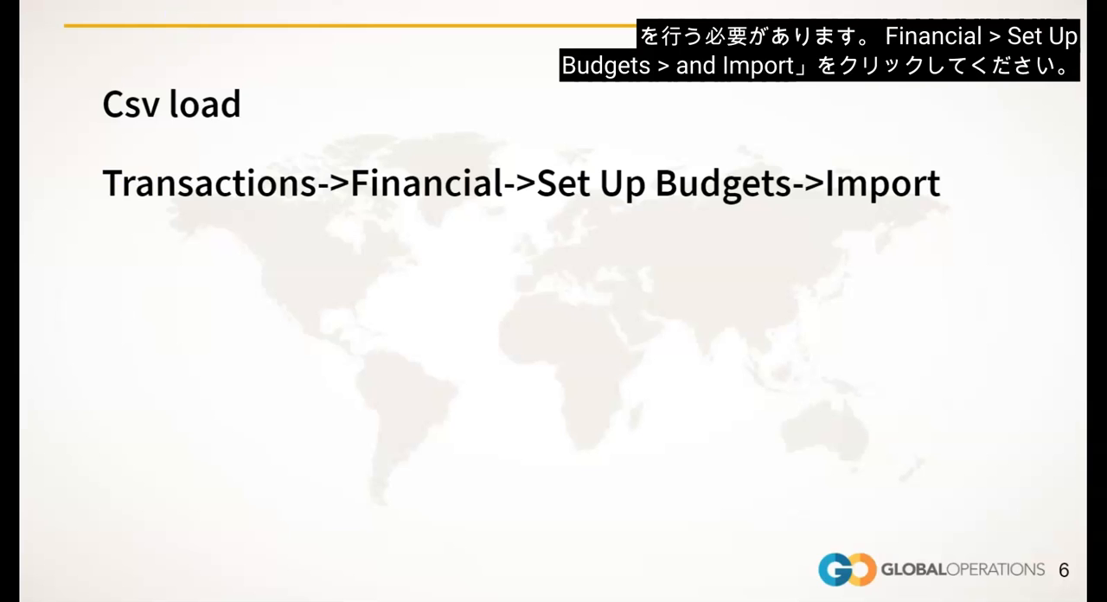
{"action": "left_click", "coordinate": [149, 238]}
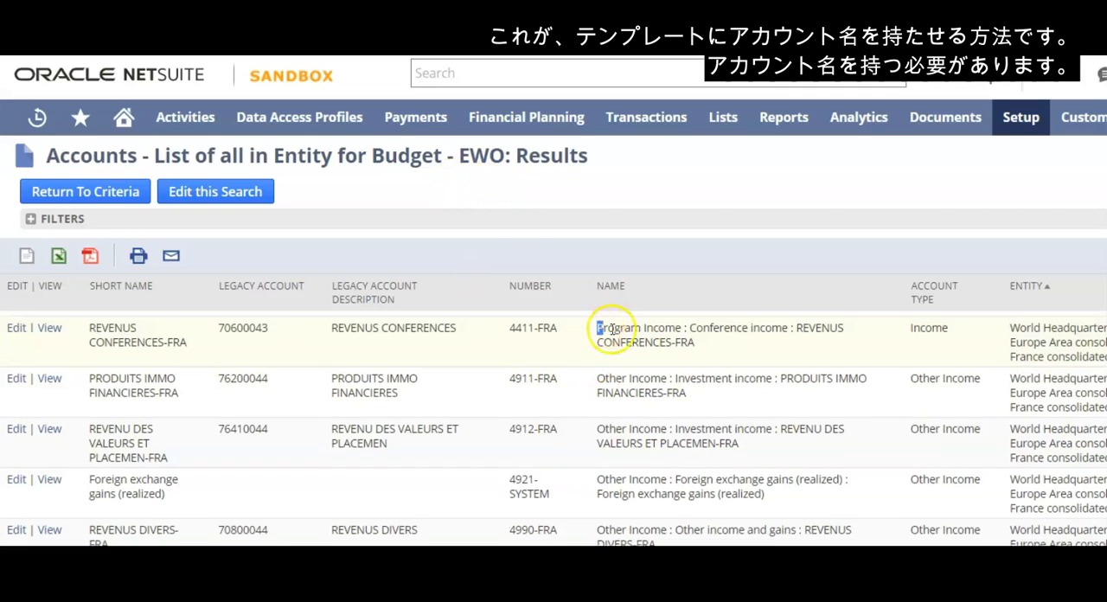
Examine the full account names of 4411-FRA, 4911-FRA and 4912-FRA in the account saved search results
{"action": "left_click_drag", "start_coordinate": [599, 329], "coordinate": [694, 346]}
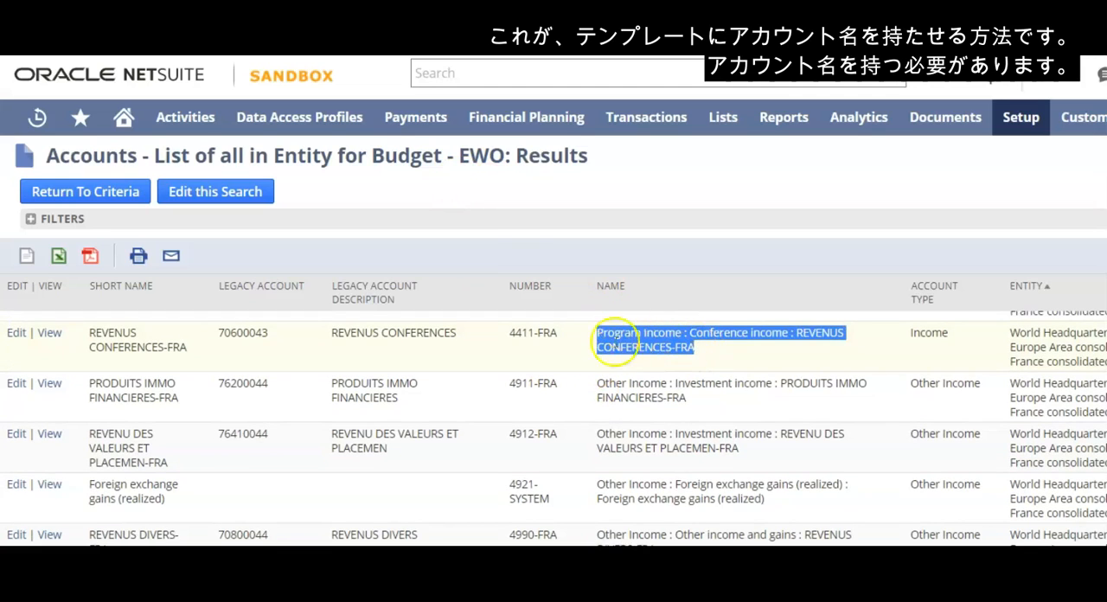
{"action": "left_click_drag", "start_coordinate": [598, 379], "coordinate": [682, 396]}
{"action": "left_click_drag", "start_coordinate": [594, 436], "coordinate": [754, 458]}
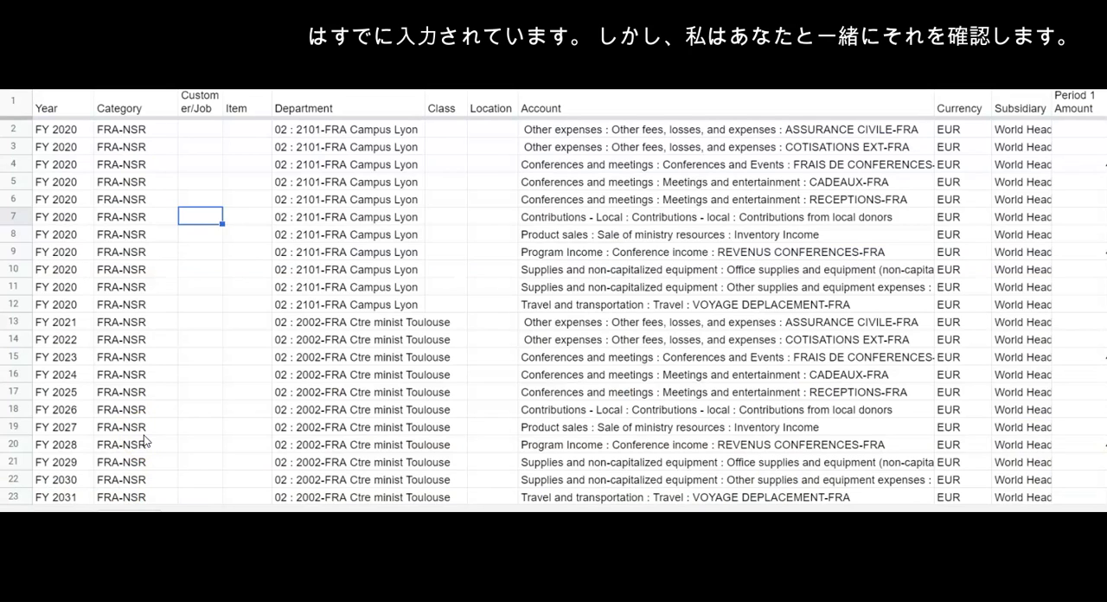
Review the Year, Category, Customer/Job, Item, Department, Class and Location columns of the budget import template spreadsheet
{"action": "left_click", "coordinate": [57, 107]}
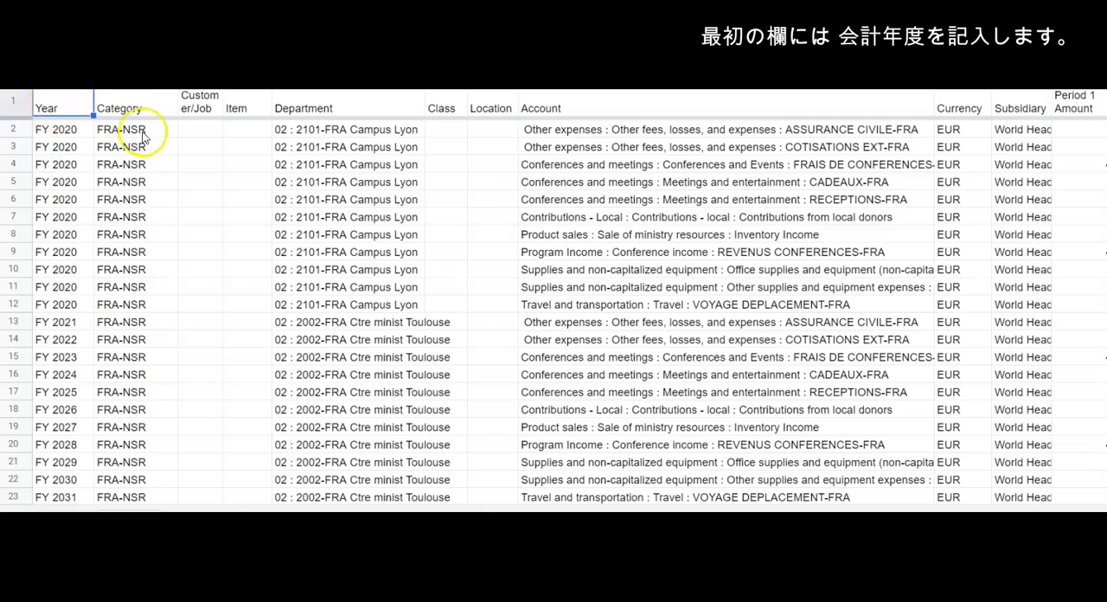
{"action": "left_click", "coordinate": [118, 109]}
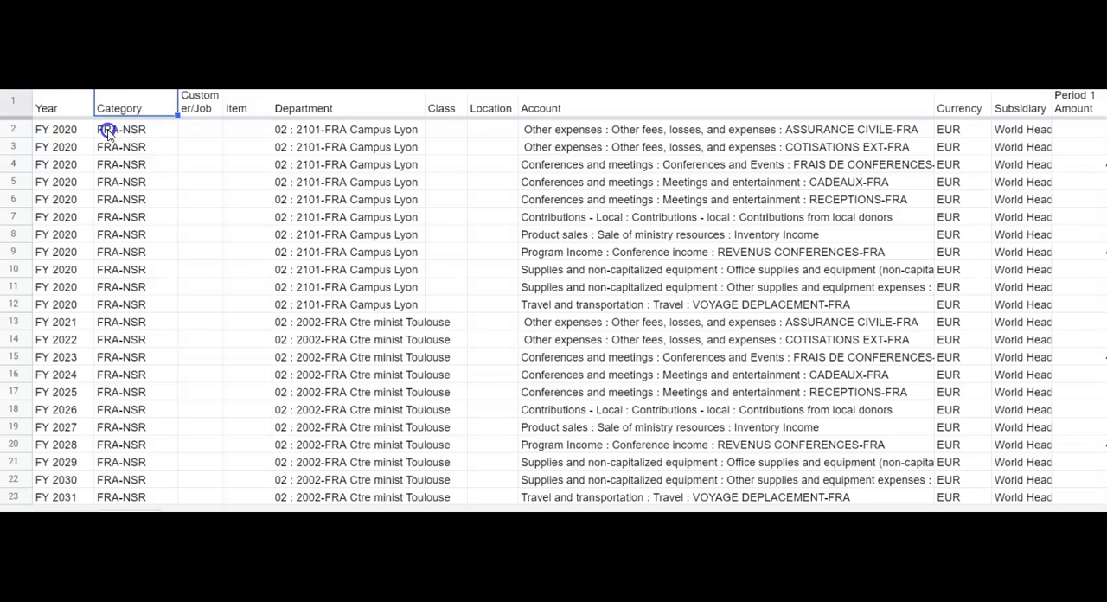
{"action": "left_click", "coordinate": [194, 104]}
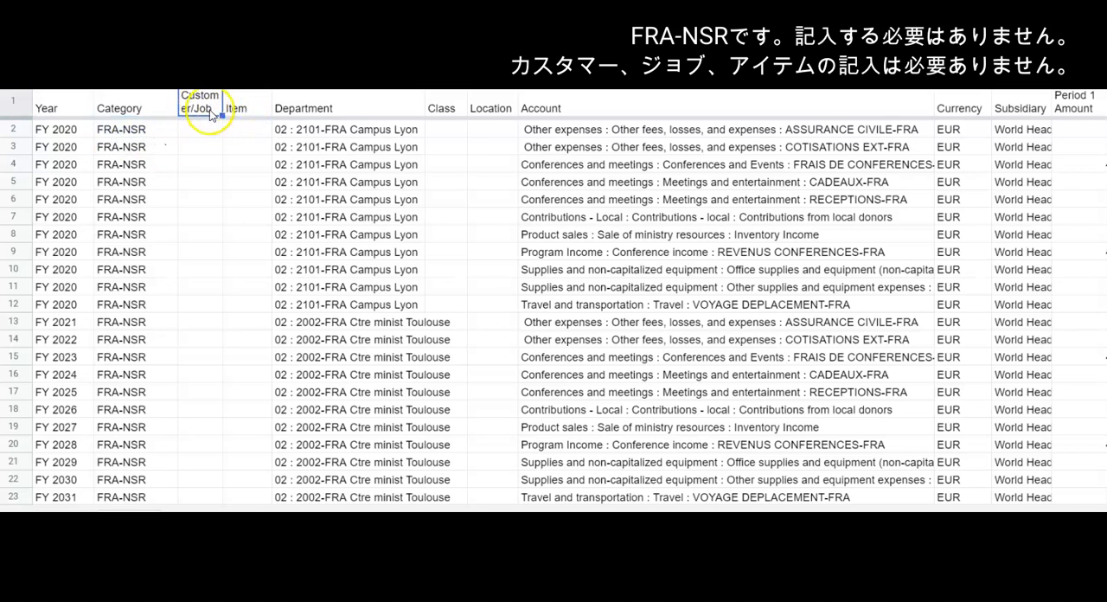
{"action": "left_click", "coordinate": [239, 107]}
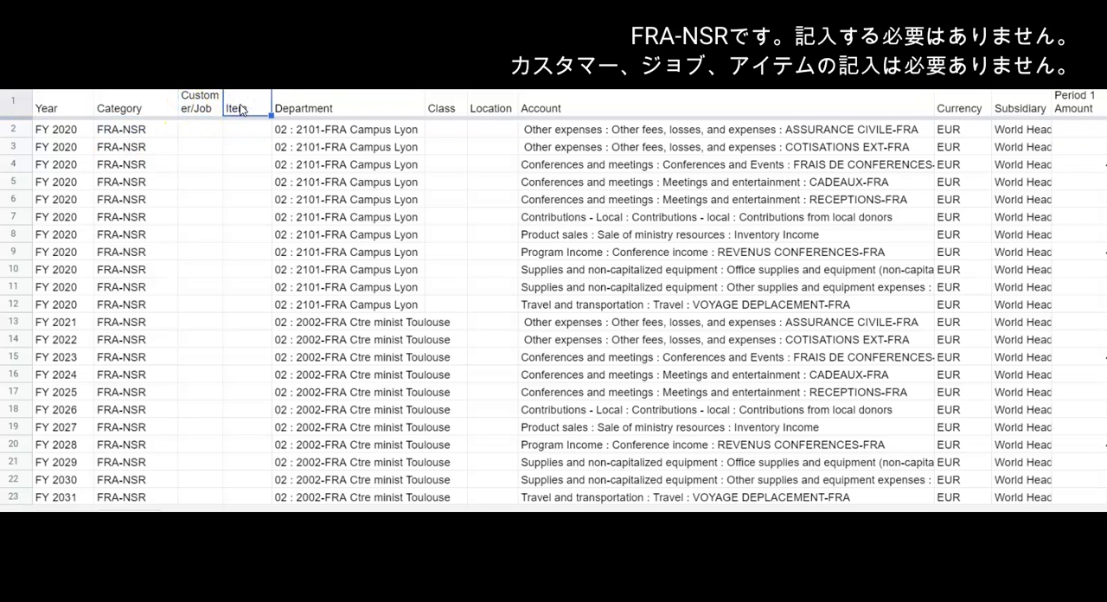
{"action": "left_click", "coordinate": [313, 105]}
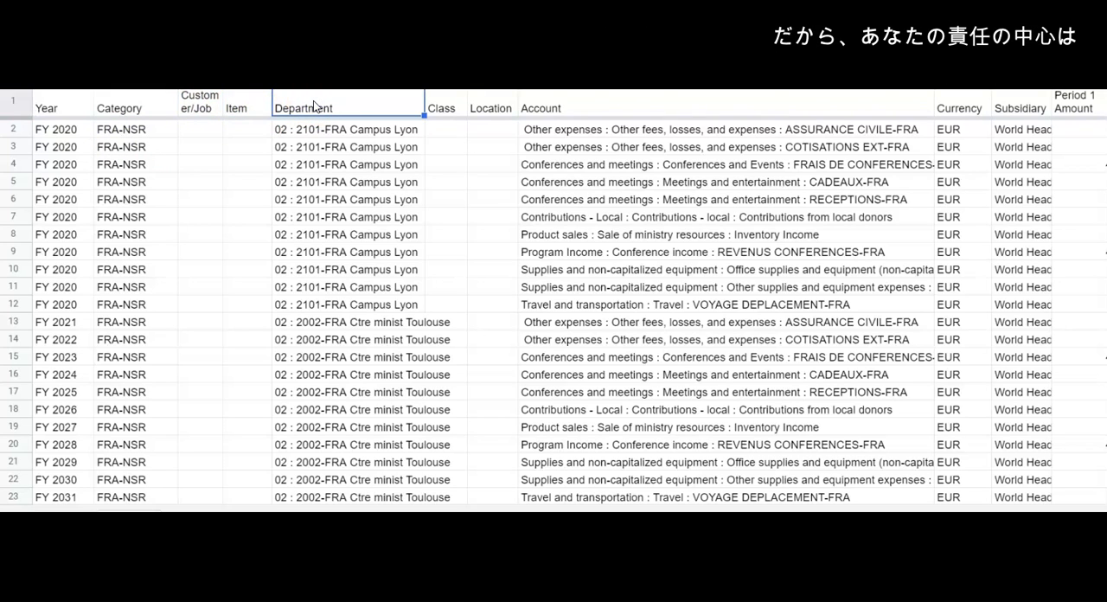
{"action": "left_click", "coordinate": [442, 105]}
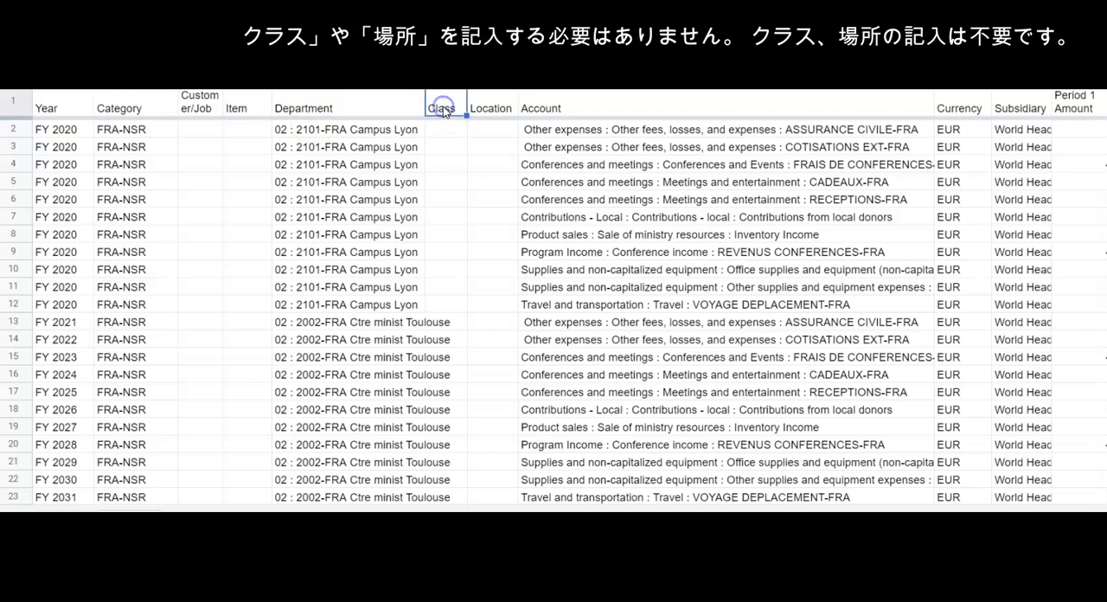
{"action": "left_click", "coordinate": [490, 109]}
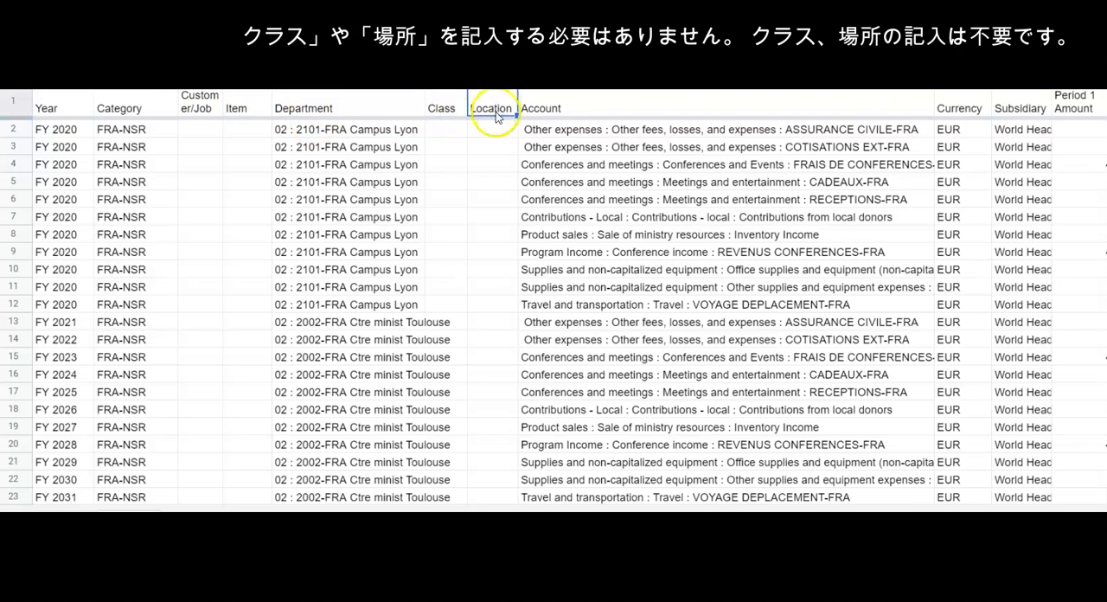
Check the full account names listed in the Account column of the import template
{"action": "left_click", "coordinate": [555, 111]}
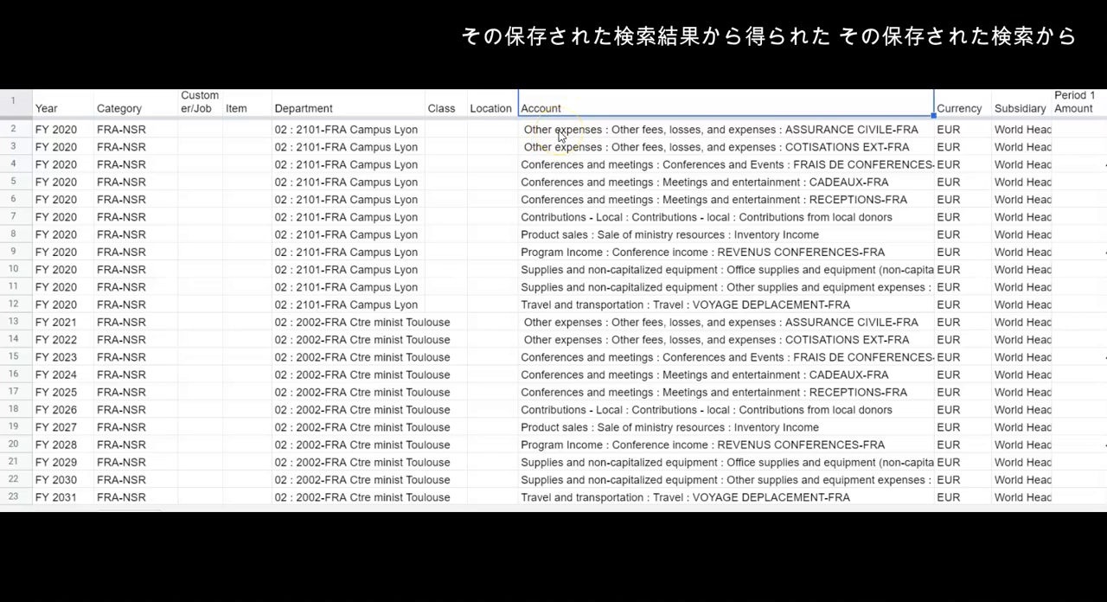
{"action": "left_click", "coordinate": [561, 132]}
{"action": "left_click", "coordinate": [567, 149]}
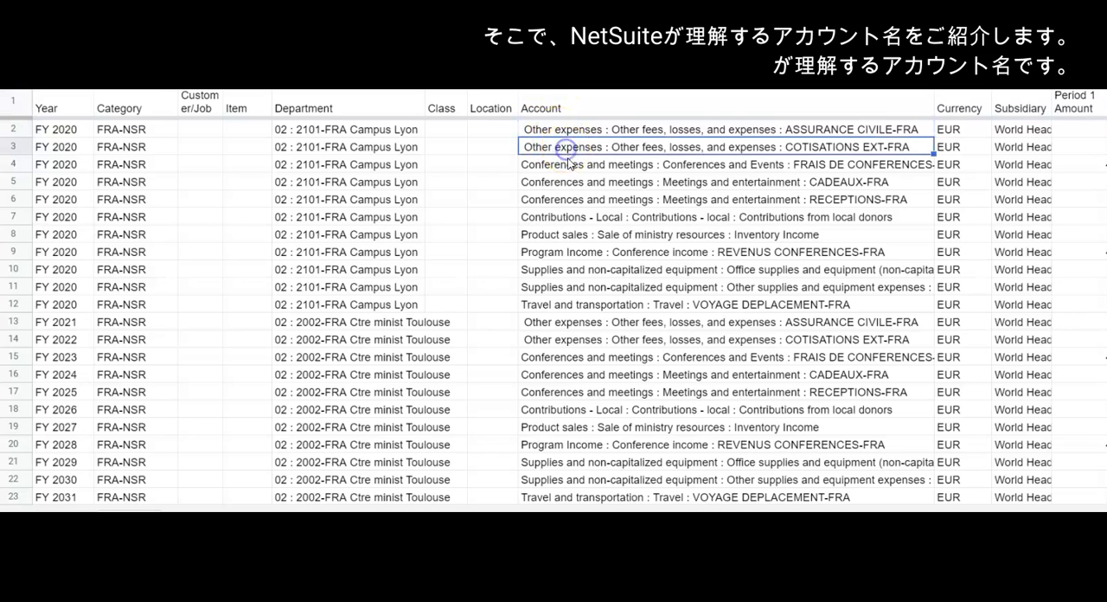
{"action": "left_click", "coordinate": [568, 169]}
{"action": "left_click", "coordinate": [569, 182]}
{"action": "left_click", "coordinate": [569, 199]}
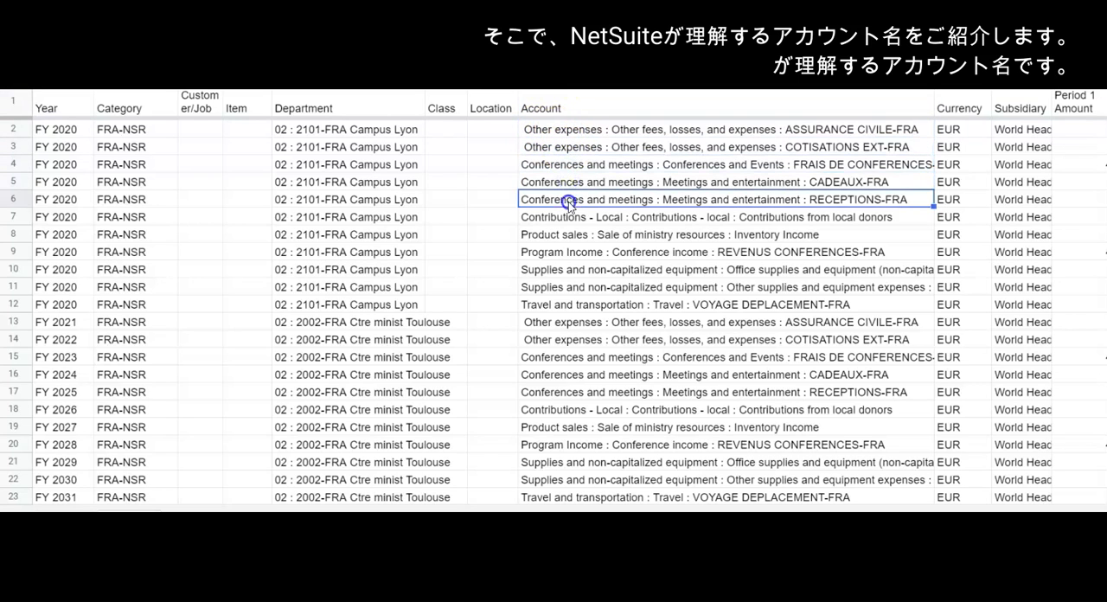
{"action": "left_click", "coordinate": [570, 219]}
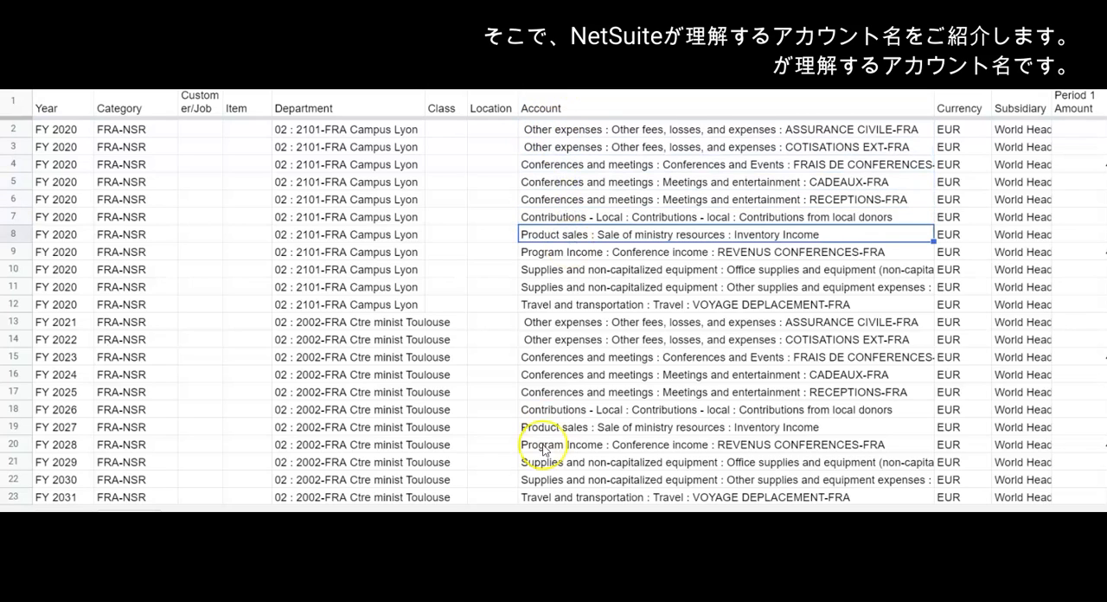
{"action": "left_click", "coordinate": [613, 128]}
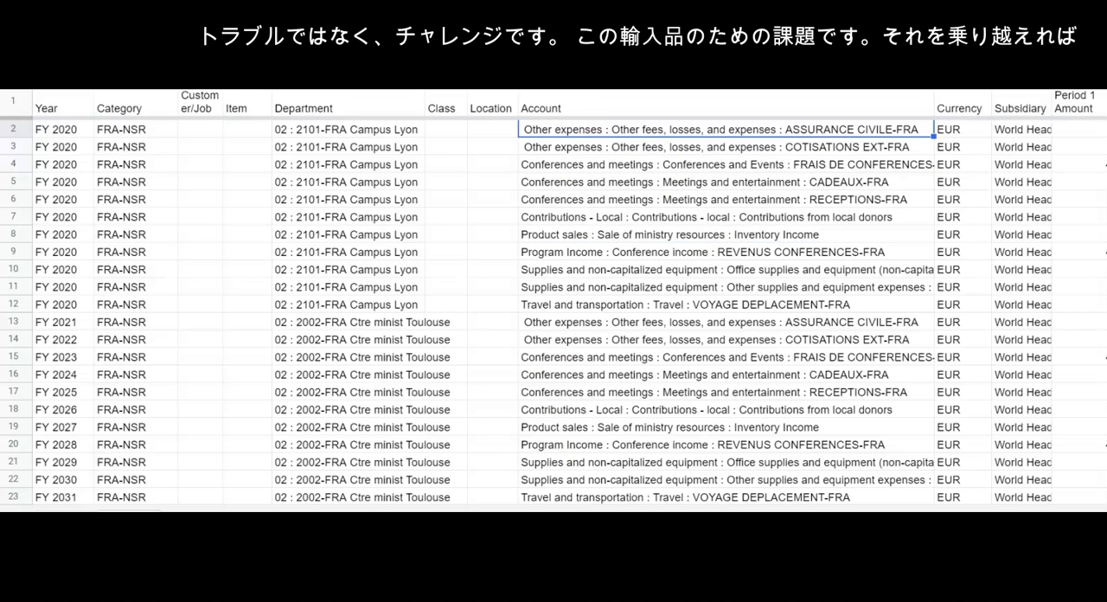
Check the Currency and Subsidiary entries in the first data row of the import template
{"action": "scroll", "coordinate": [571, 298], "scroll_direction": "right", "scroll_amount": 3}
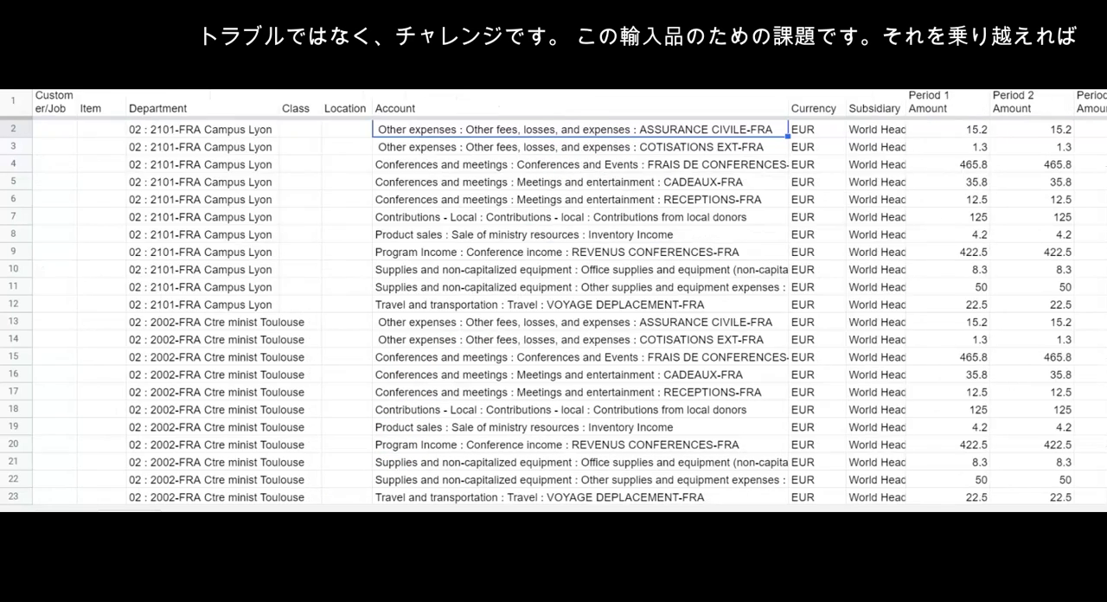
{"action": "scroll", "coordinate": [653, 503], "scroll_direction": "right", "scroll_amount": 2}
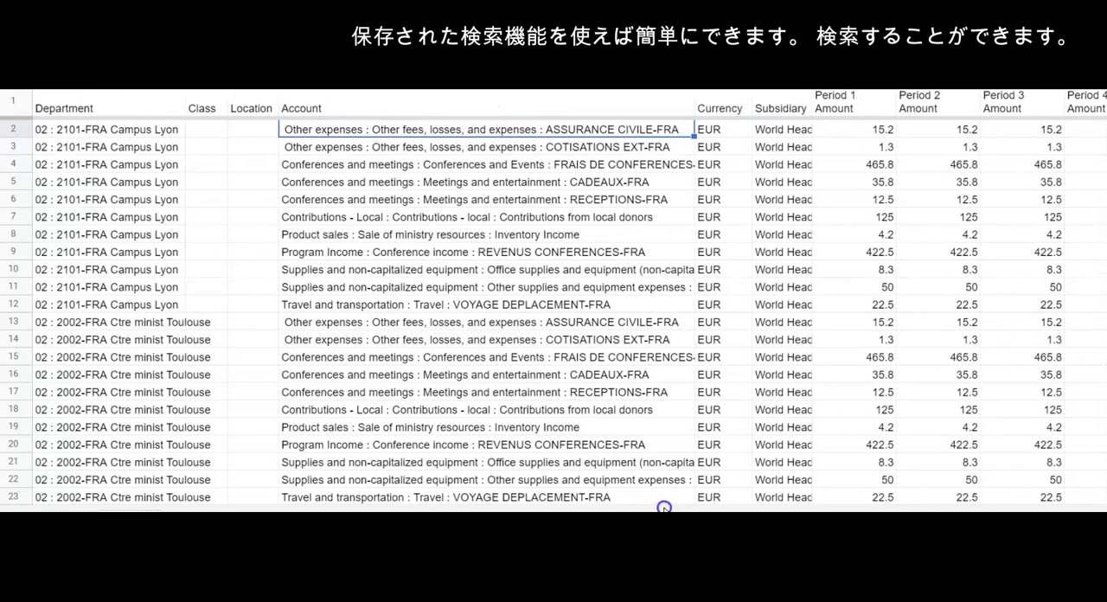
{"action": "left_click", "coordinate": [710, 130]}
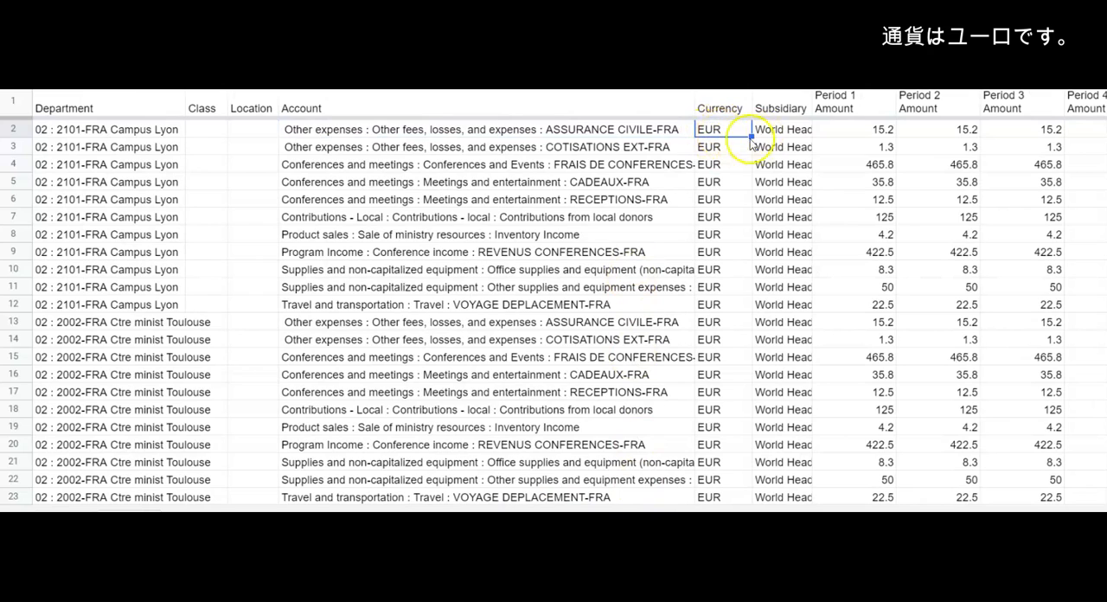
{"action": "left_click", "coordinate": [777, 134]}
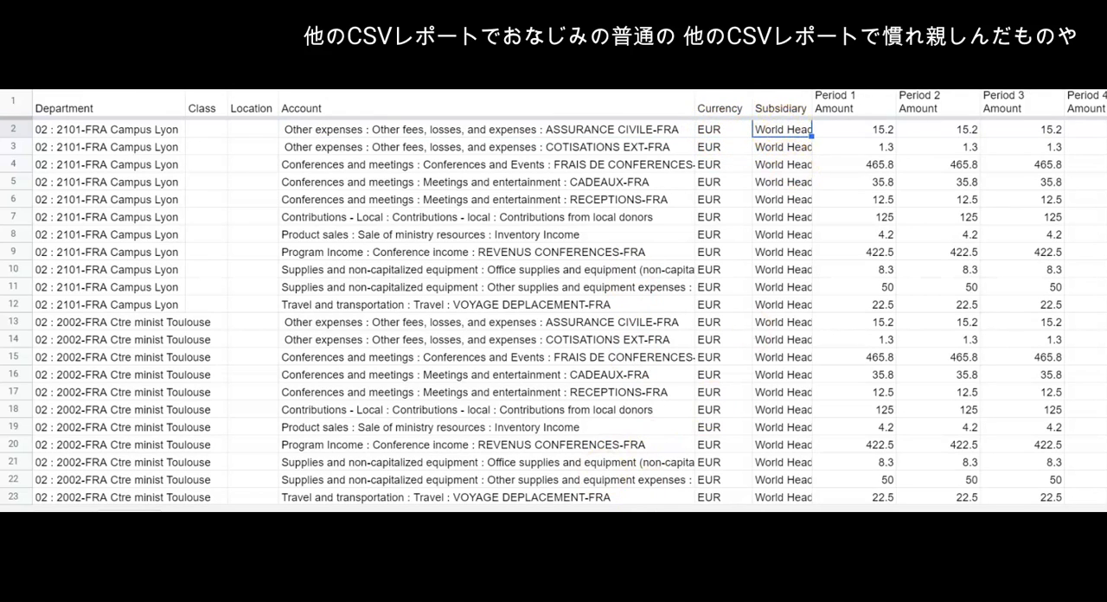
Review the monthly period amount columns of the import template, starting from Period 1 Amount
{"action": "scroll", "coordinate": [571, 298], "scroll_direction": "right", "scroll_amount": 5}
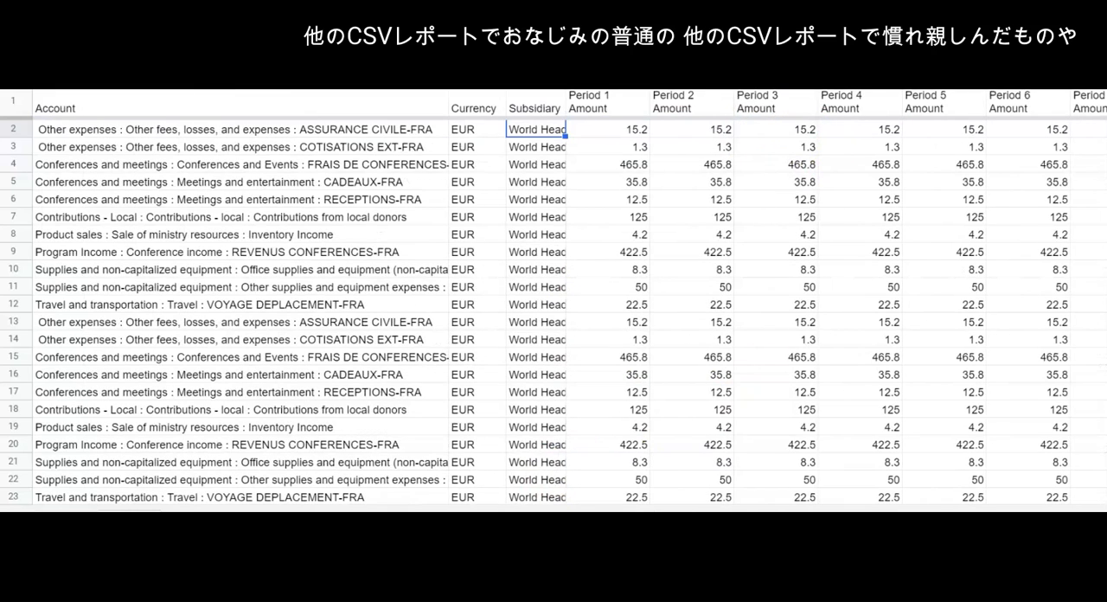
{"action": "left_click", "coordinate": [605, 131]}
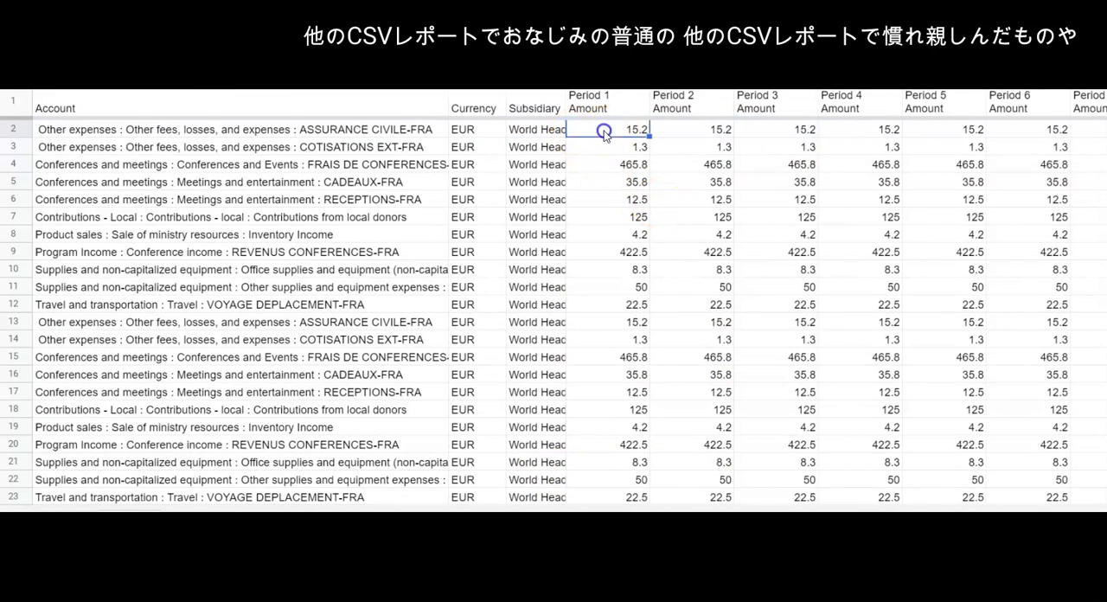
{"action": "left_click", "coordinate": [592, 98]}
{"action": "left_click", "coordinate": [692, 101]}
{"action": "left_click", "coordinate": [758, 103]}
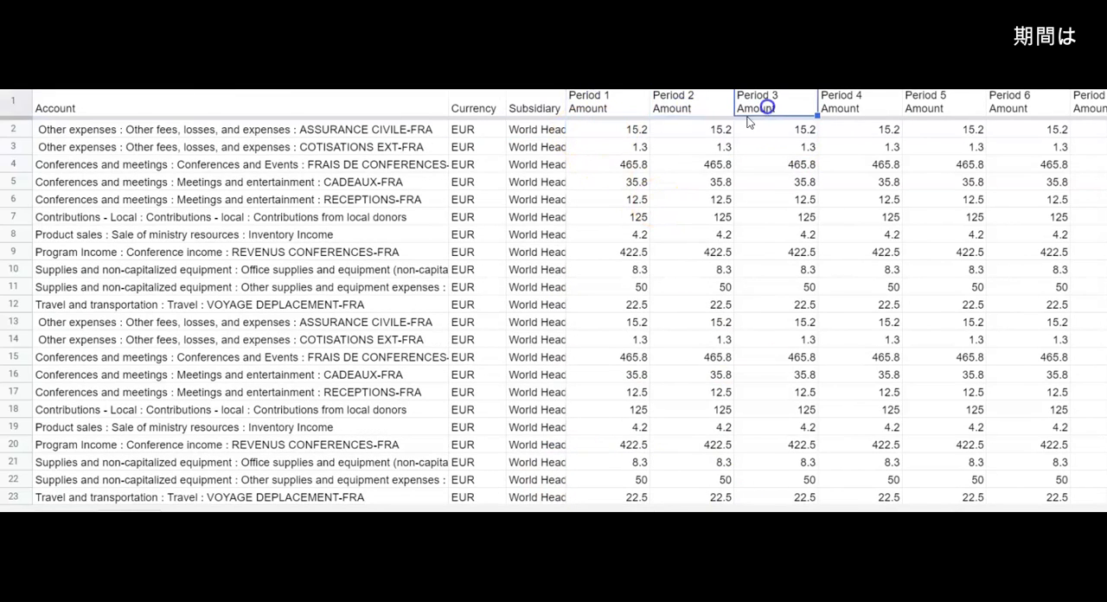
{"action": "left_click", "coordinate": [604, 132]}
{"action": "left_click", "coordinate": [606, 99]}
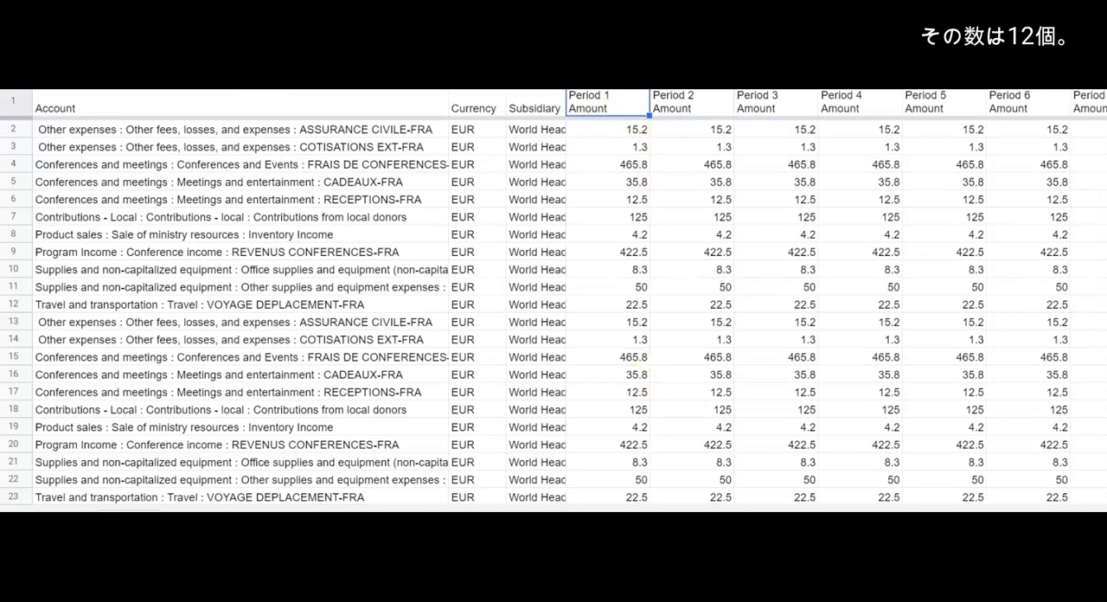
{"action": "scroll", "coordinate": [554, 297], "scroll_direction": "right", "scroll_amount": 5}
{"action": "scroll", "coordinate": [605, 129], "scroll_direction": "left", "scroll_amount": 5}
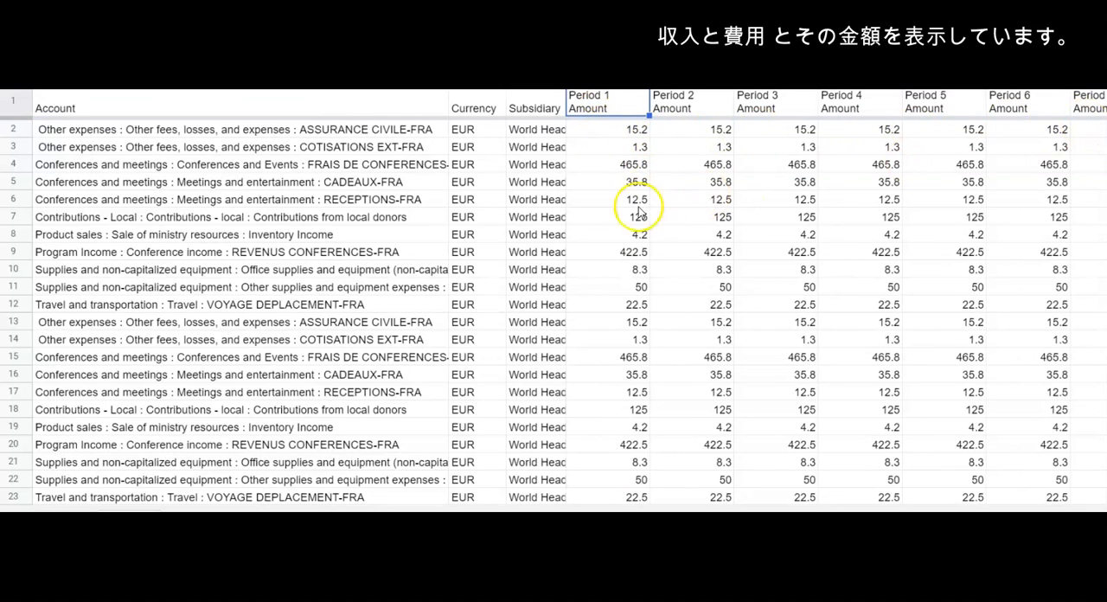
Compare the Campus Lyon and Ctre minist Toulouse department rows and examine the accounts repeated for Toulouse in rows 13 to 23
{"action": "scroll", "coordinate": [280, 424], "scroll_direction": "left", "scroll_amount": 10}
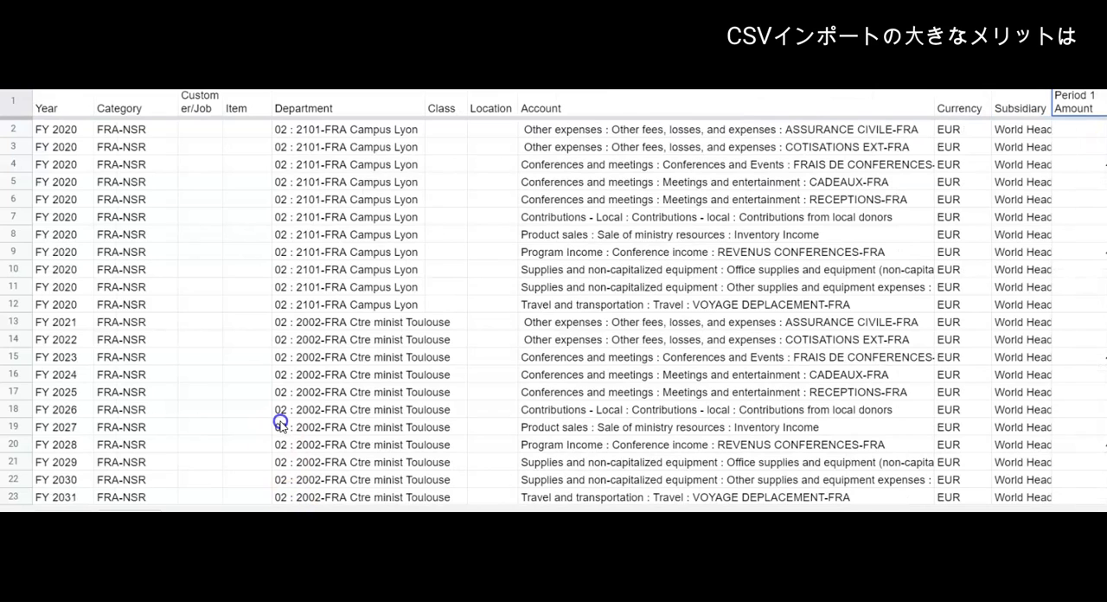
{"action": "left_click", "coordinate": [322, 305]}
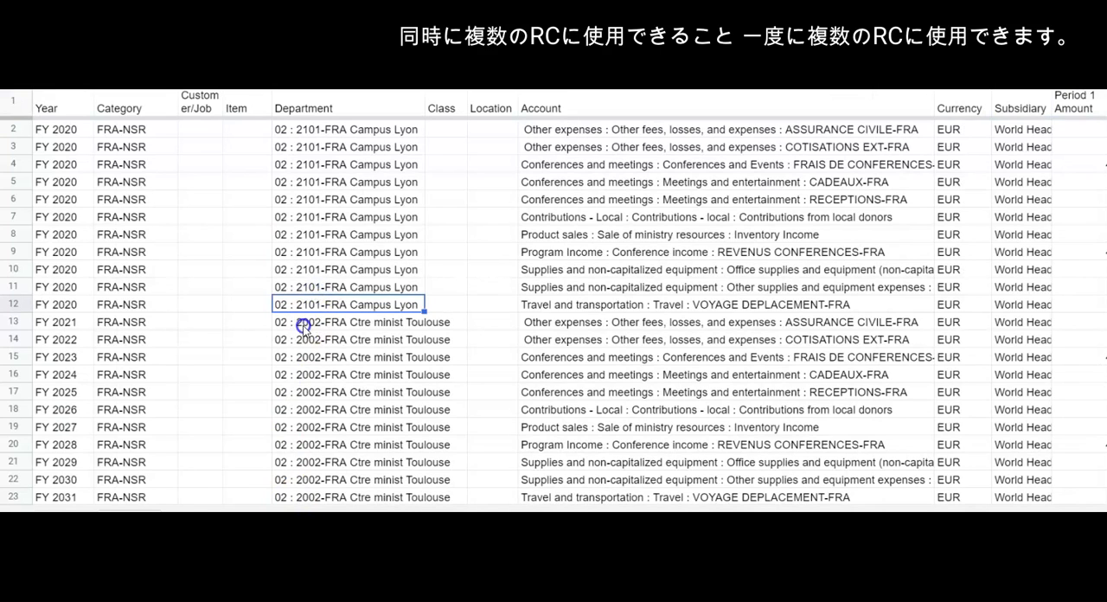
{"action": "left_click", "coordinate": [312, 324]}
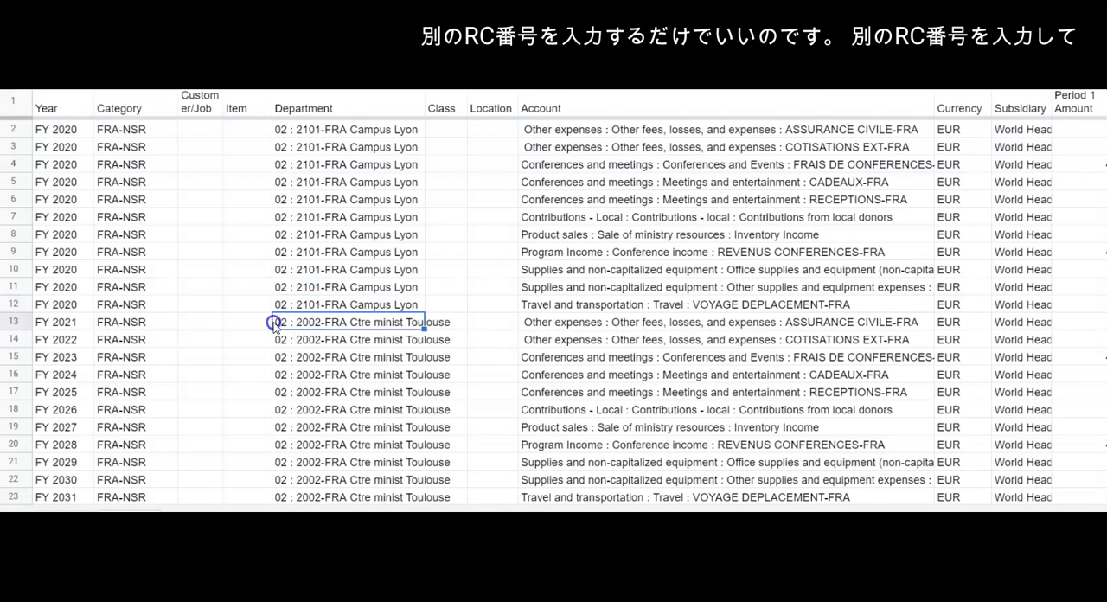
{"action": "left_click", "coordinate": [562, 330]}
{"action": "left_click_drag", "start_coordinate": [562, 336], "coordinate": [559, 499]}
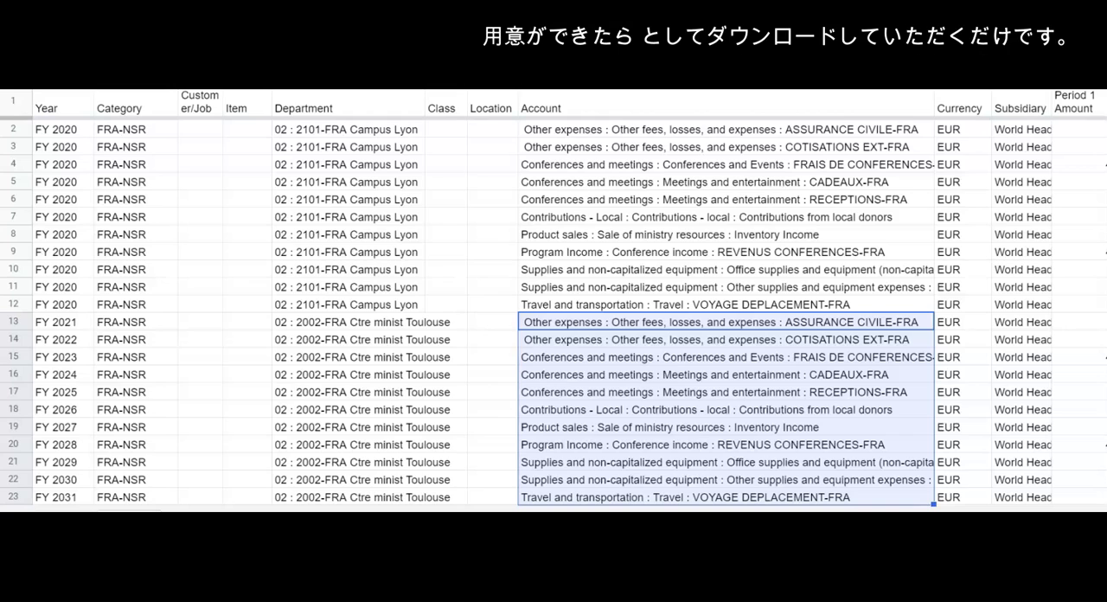
{"action": "left_click", "coordinate": [240, 324]}
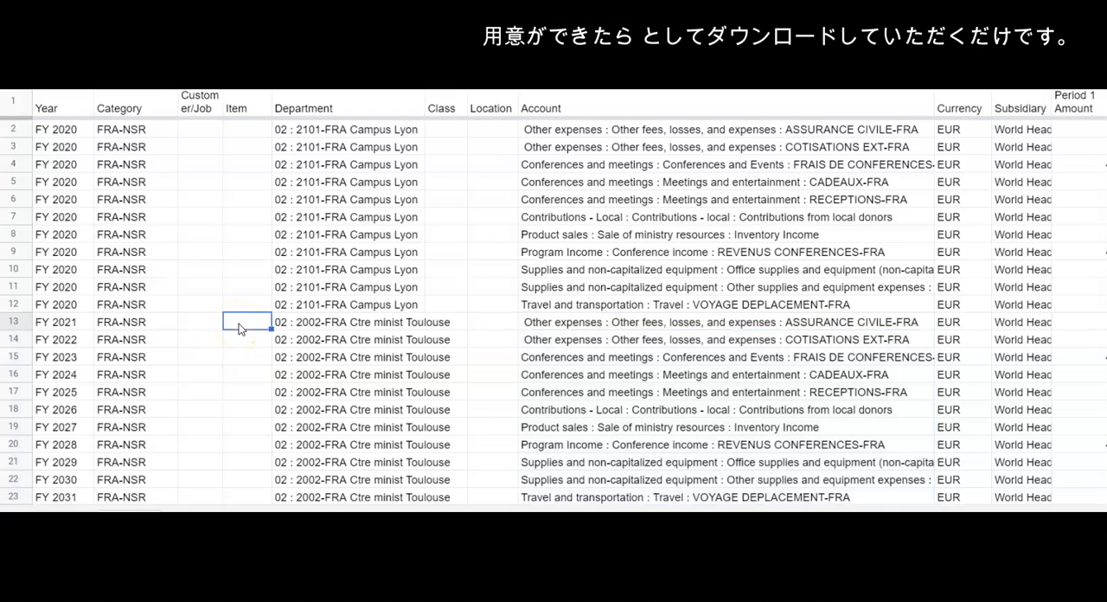
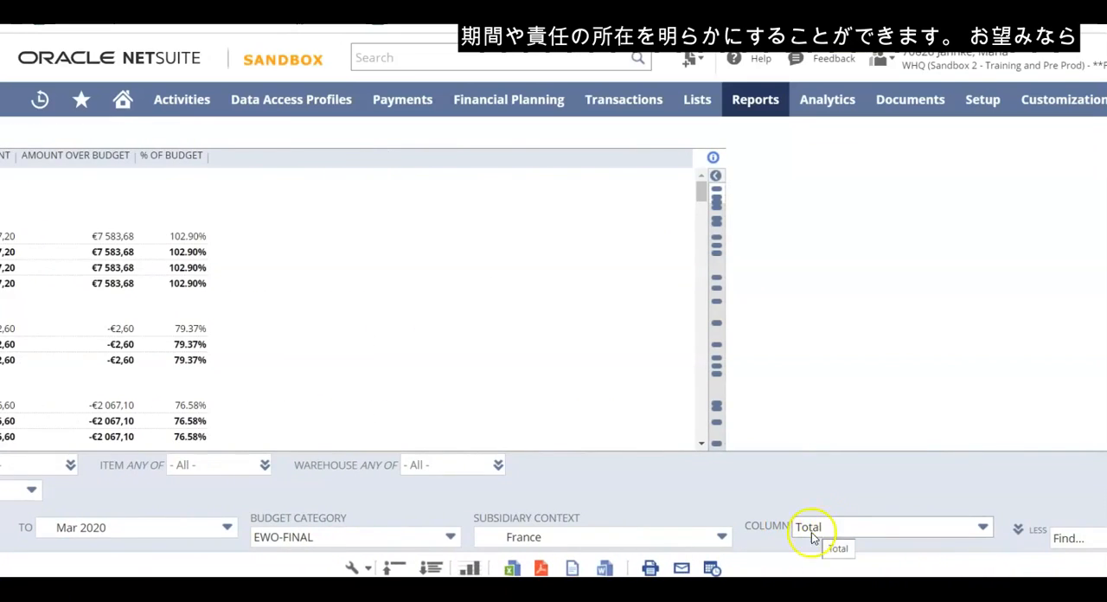
Break the Budget vs. Actual report down by Accounting Period, using the EWO-FINAL budget category, and refresh it
{"action": "left_click", "coordinate": [982, 529]}
{"action": "scroll", "coordinate": [951, 450], "scroll_direction": "down", "scroll_amount": 3}
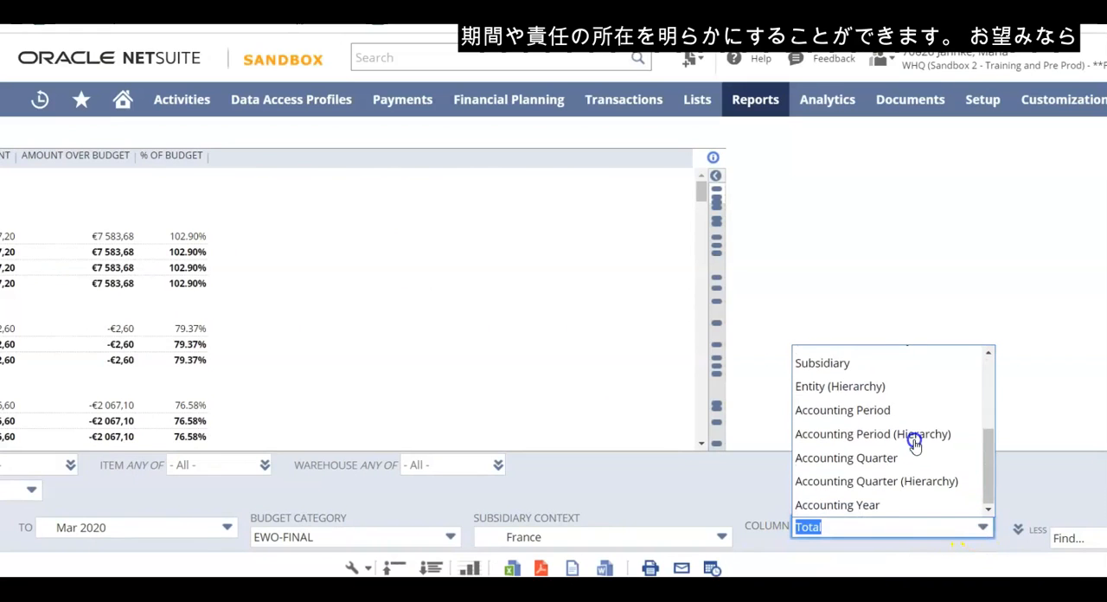
{"action": "left_click", "coordinate": [859, 411]}
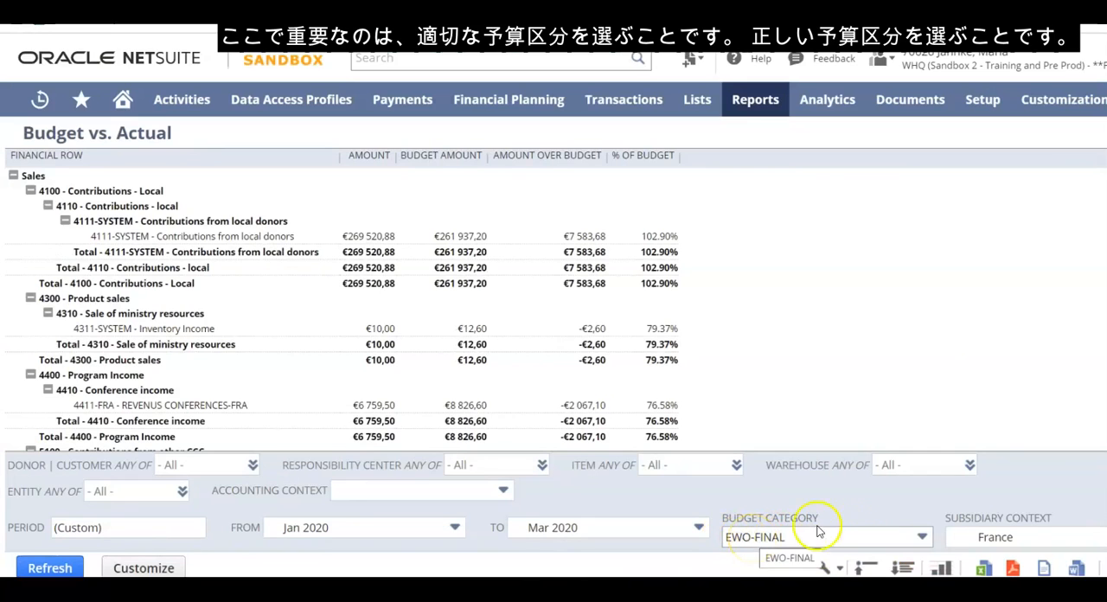
{"action": "left_click", "coordinate": [922, 536]}
{"action": "mouse_move", "coordinate": [928, 416]}
{"action": "left_mouse_down"}
{"action": "mouse_move", "coordinate": [923, 366]}
{"action": "mouse_move", "coordinate": [926, 512]}
{"action": "mouse_move", "coordinate": [927, 367]}
{"action": "mouse_move", "coordinate": [927, 400]}
{"action": "left_mouse_up"}
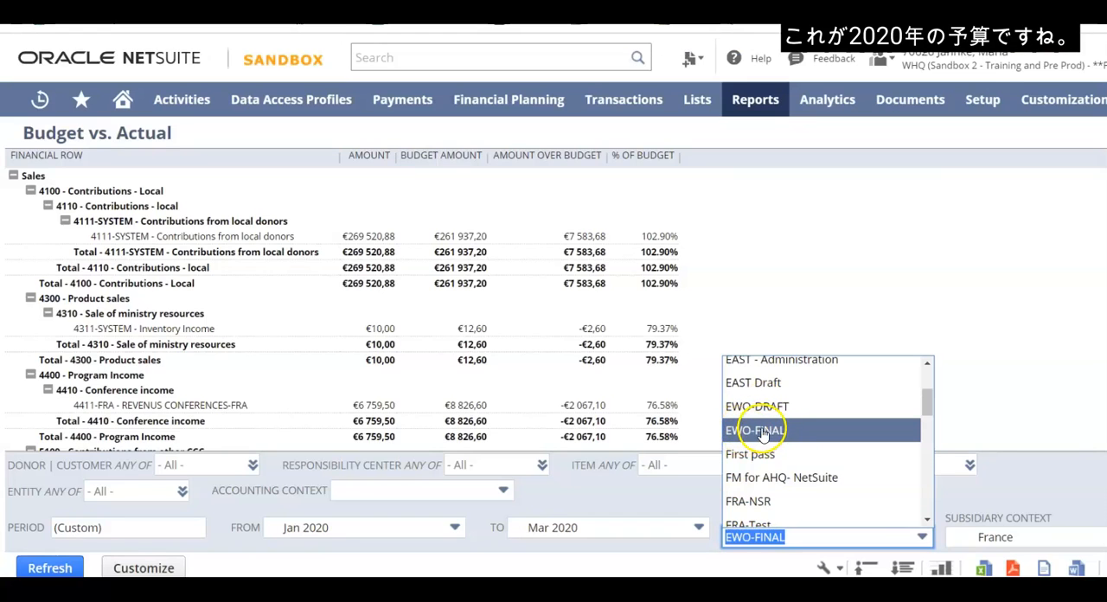
{"action": "left_click", "coordinate": [761, 435]}
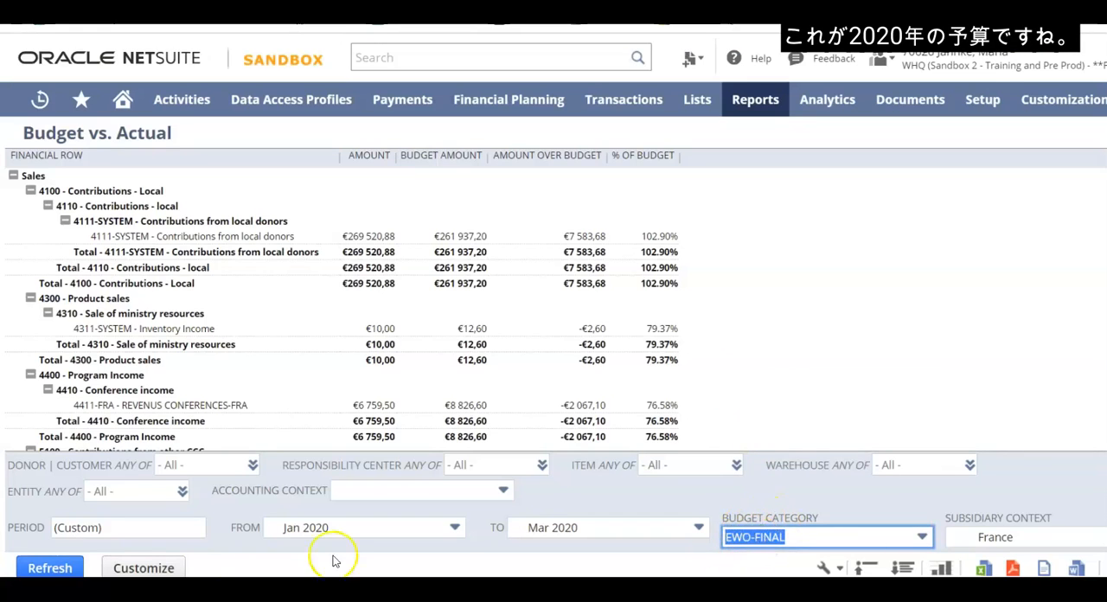
{"action": "left_click", "coordinate": [47, 569]}
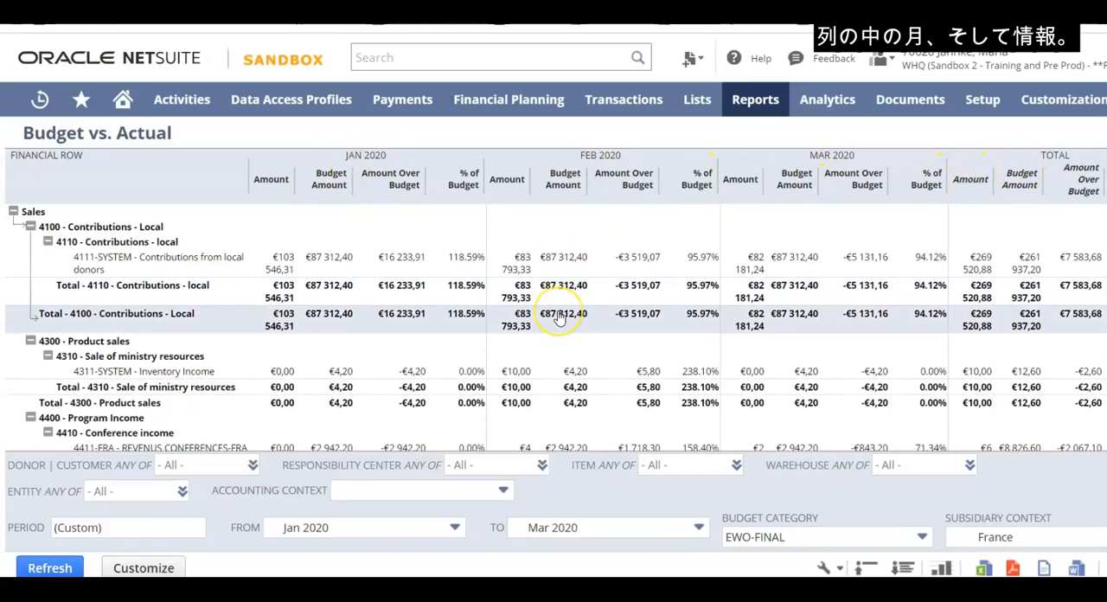
Collapse the Budget vs. Actual report rows to their summary lines
{"action": "left_click", "coordinate": [867, 569]}
{"action": "left_click", "coordinate": [901, 569]}
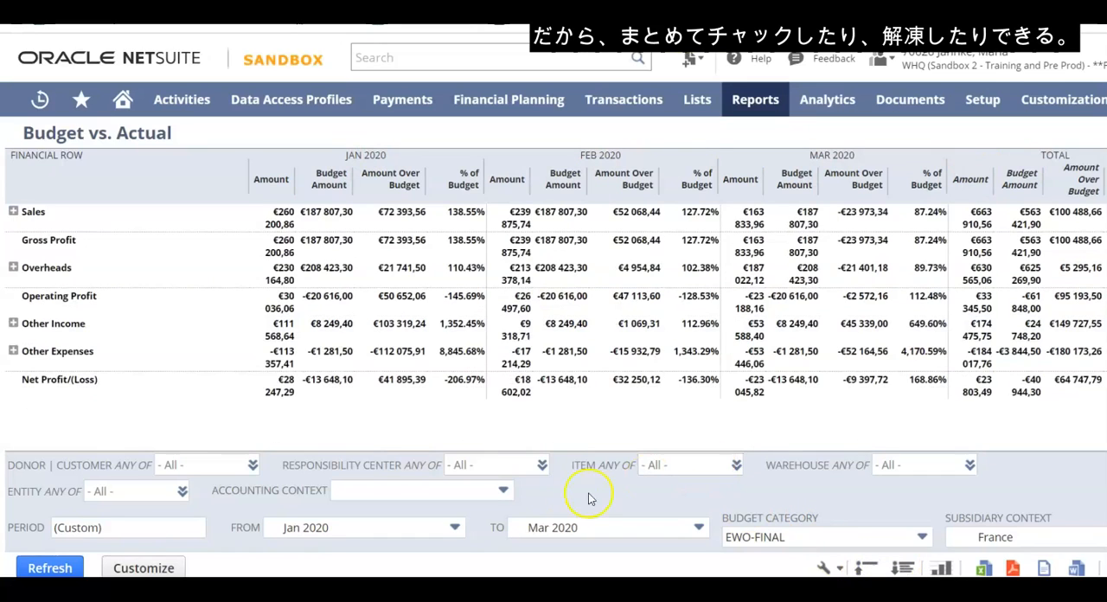
Run the EWO WHQ I and E Report with Budget-SB for Jan 2020 to Mar 2020 and review each account's budget variance and percentage
{"action": "left_click", "coordinate": [50, 568]}
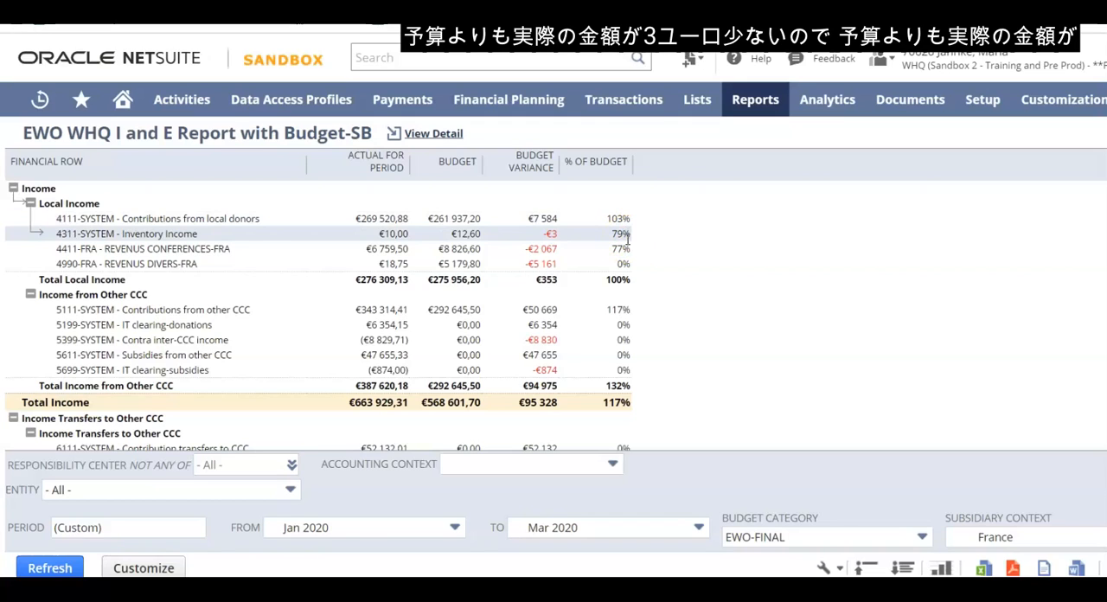
{"action": "left_click", "coordinate": [628, 237]}
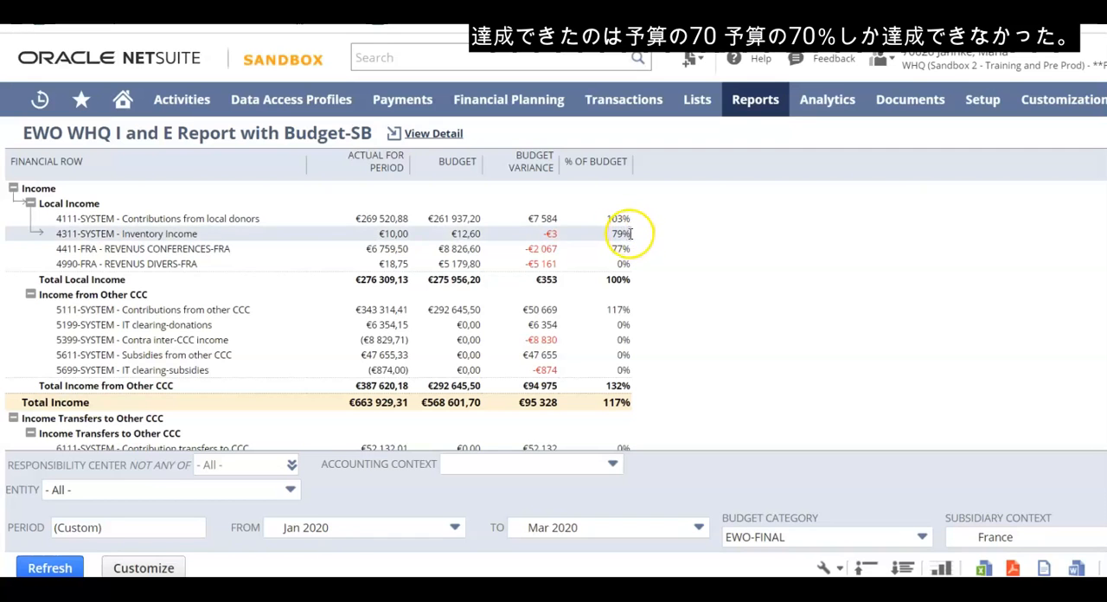
{"action": "scroll", "coordinate": [626, 323], "scroll_direction": "down", "scroll_amount": 3}
{"action": "scroll", "coordinate": [626, 323], "scroll_direction": "down", "scroll_amount": 15}
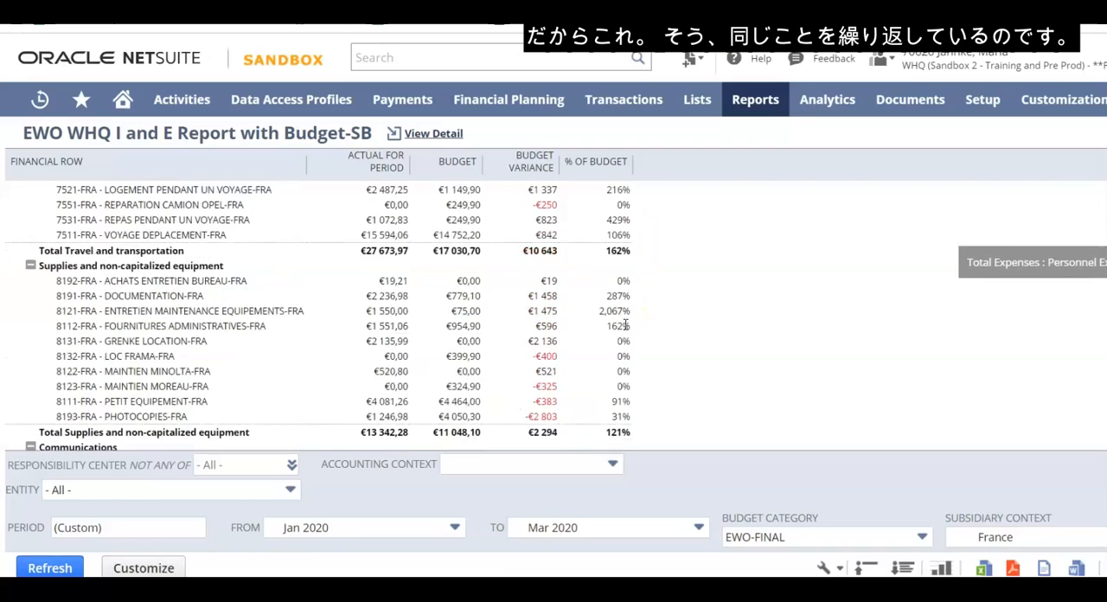
{"action": "scroll", "coordinate": [626, 324], "scroll_direction": "down", "scroll_amount": 3}
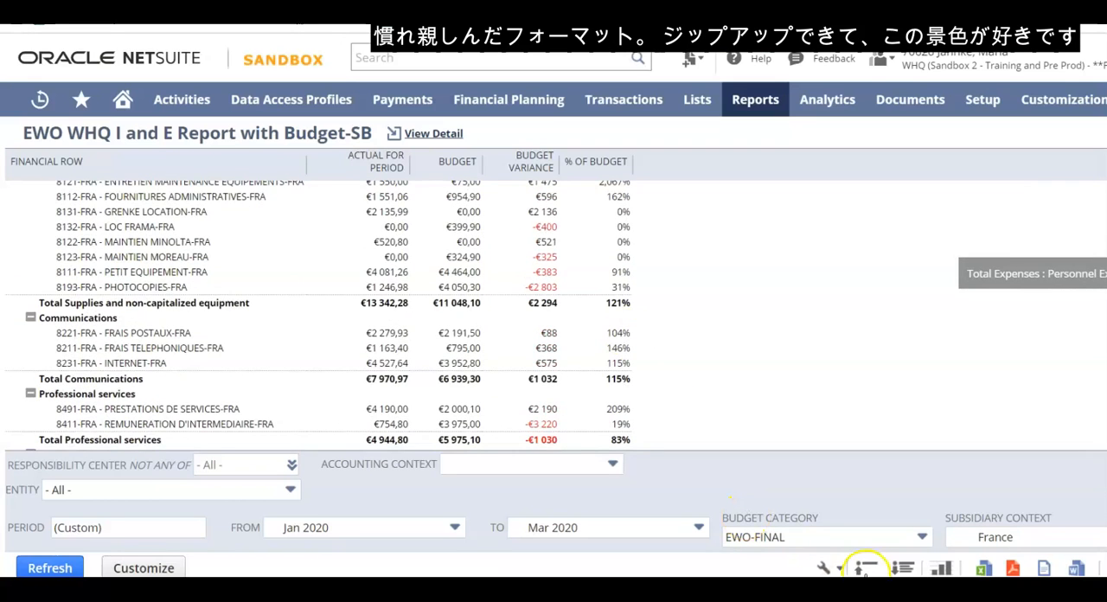
Collapse the I and E report to its account categories and review the category totals against budget down to Net Income
{"action": "left_click", "coordinate": [866, 569]}
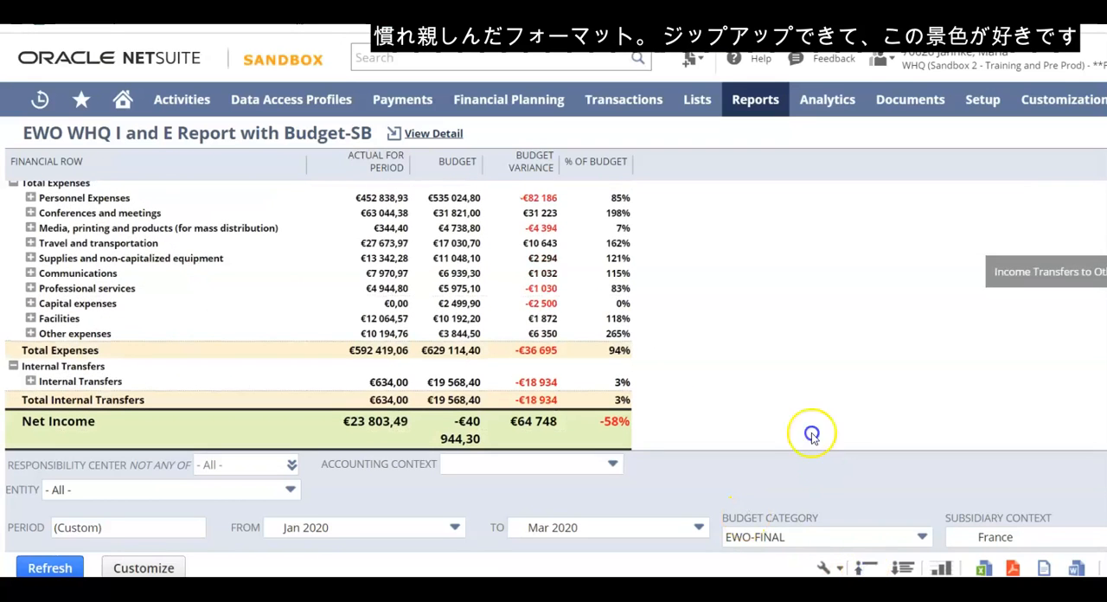
{"action": "scroll", "coordinate": [770, 355], "scroll_direction": "up", "scroll_amount": 3}
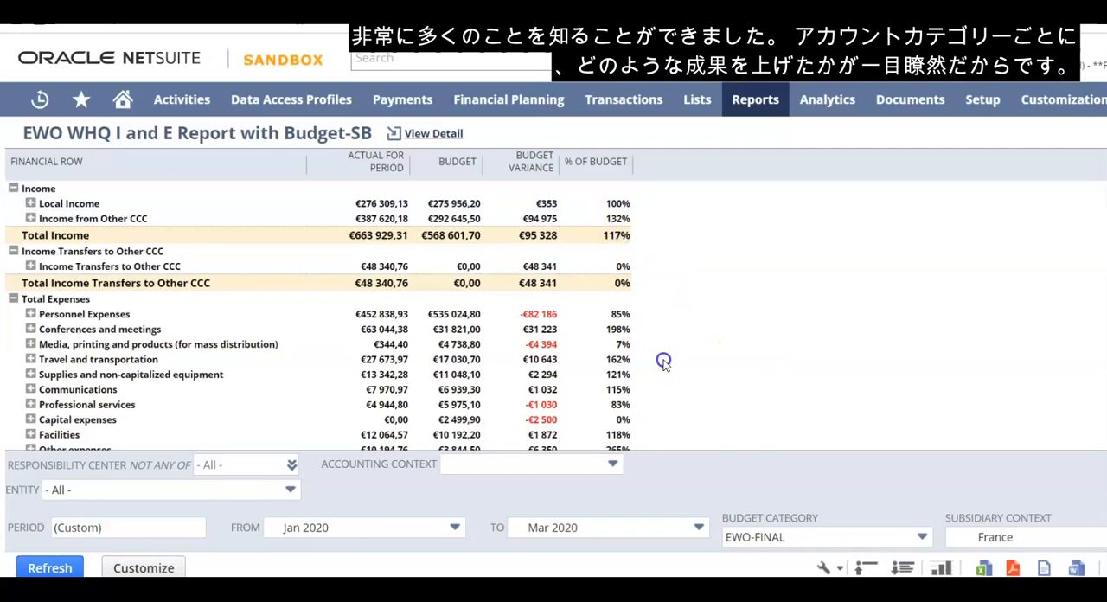
{"action": "scroll", "coordinate": [664, 362], "scroll_direction": "down", "scroll_amount": 3}
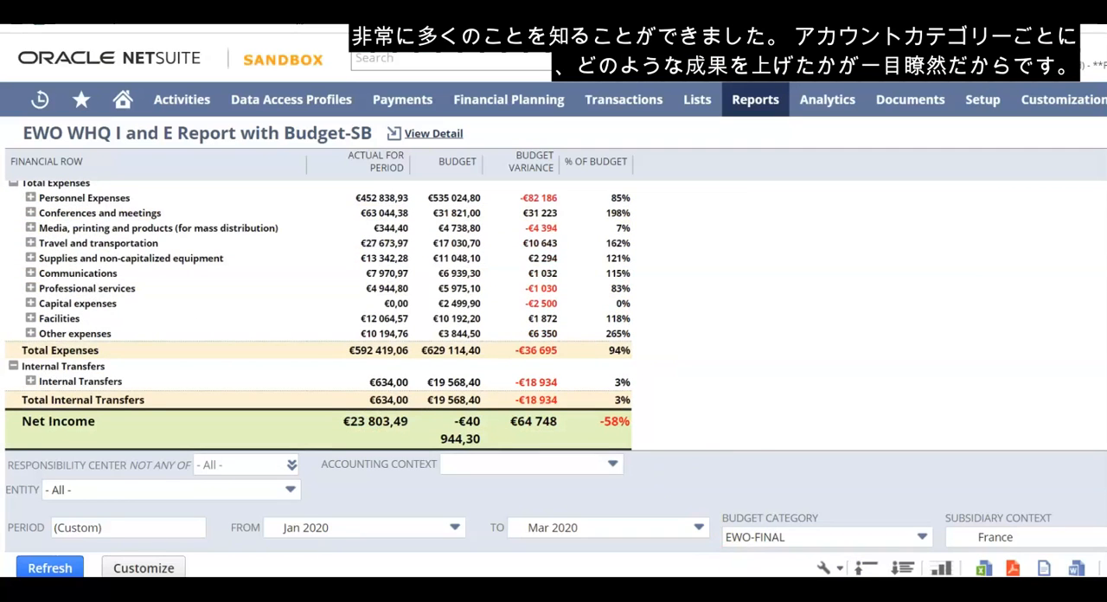
Split the I and E report columns by Accounting Period and refresh the report
{"action": "scroll", "coordinate": [554, 346], "scroll_direction": "right", "scroll_amount": 5}
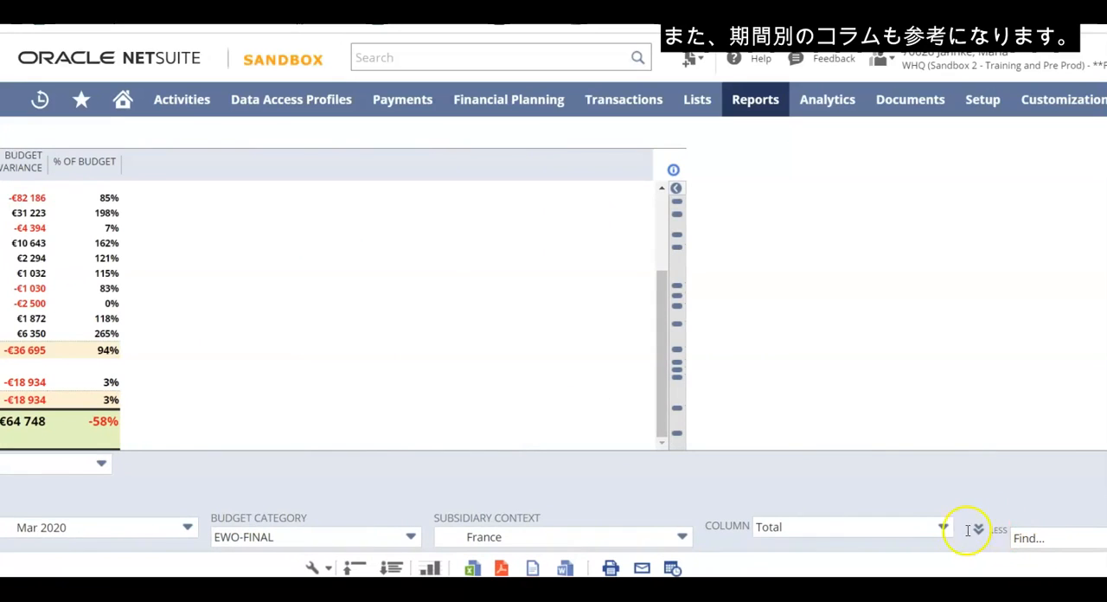
{"action": "left_click", "coordinate": [947, 529]}
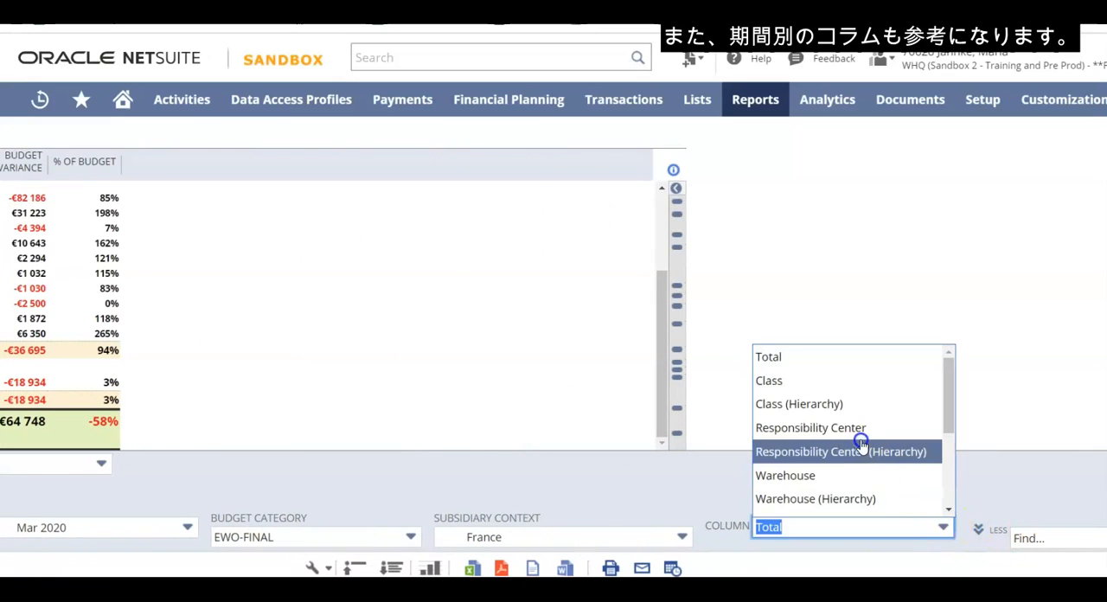
{"action": "scroll", "coordinate": [861, 442], "scroll_direction": "down", "scroll_amount": 3}
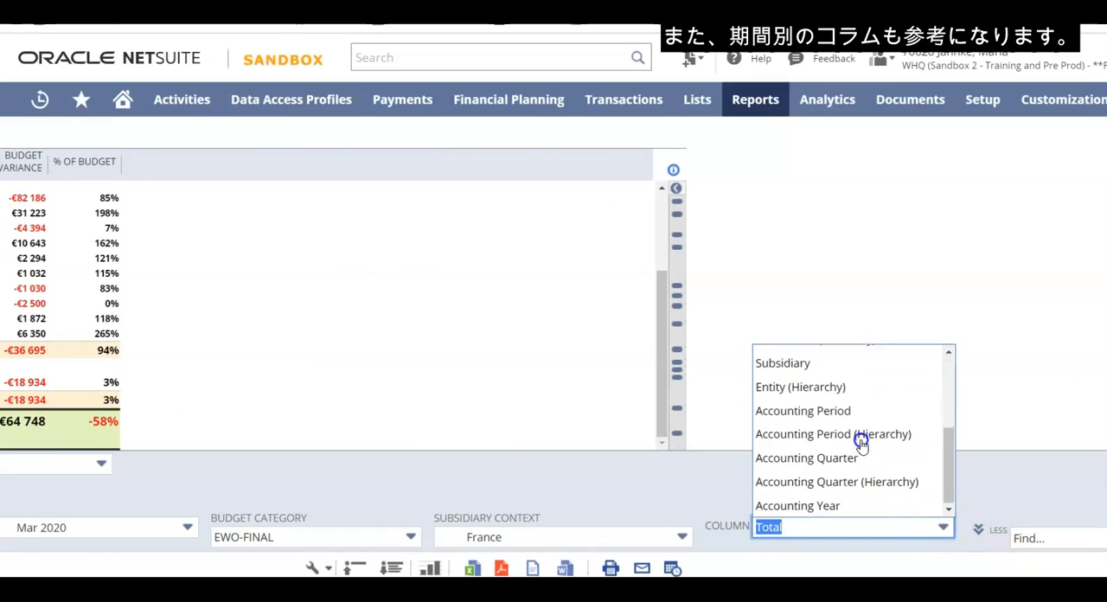
{"action": "left_click", "coordinate": [829, 411]}
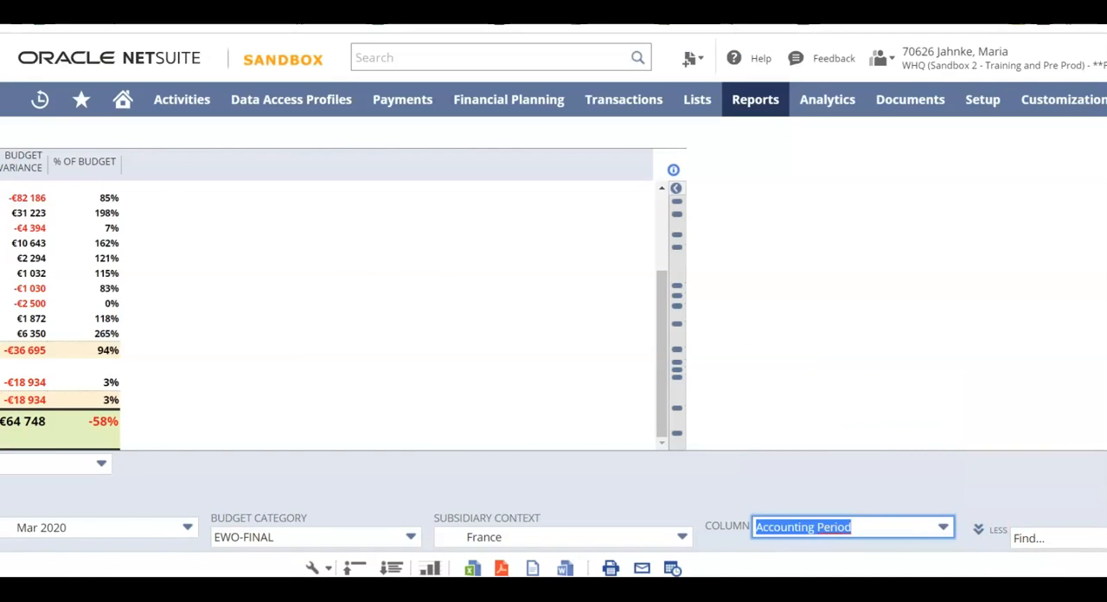
{"action": "left_click", "coordinate": [52, 569]}
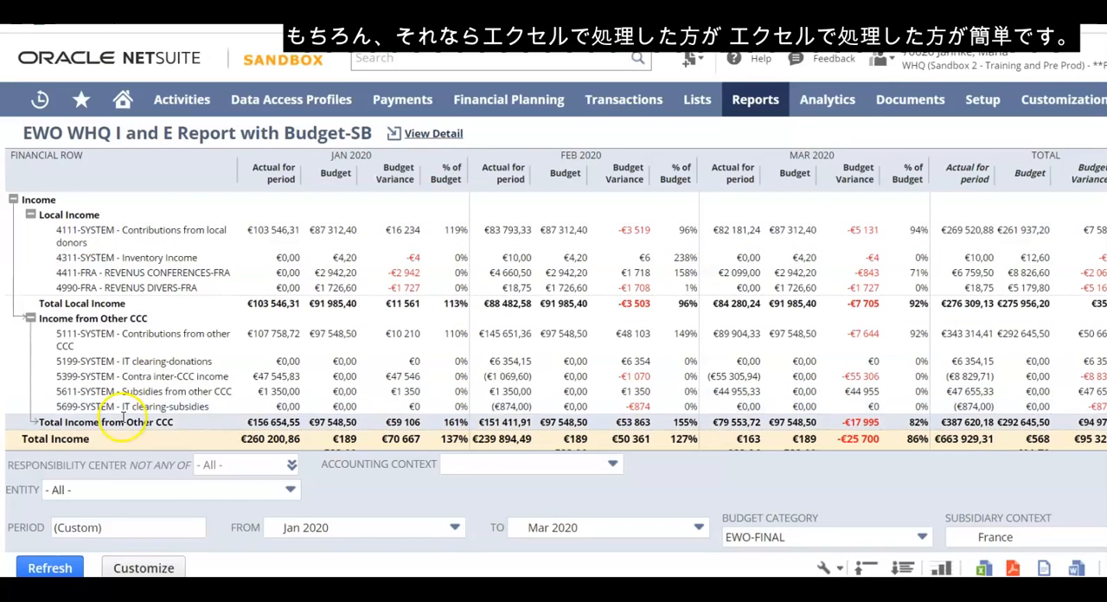
Browse the responsibility centers available in the I and E report's filter and leave the selection at All
{"action": "left_click", "coordinate": [290, 465]}
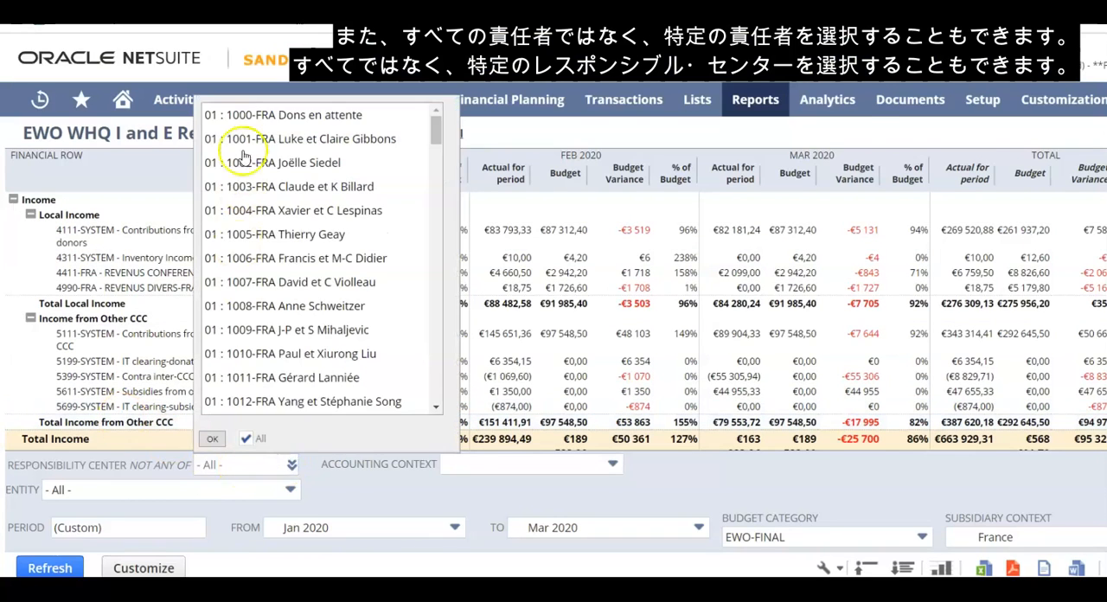
{"action": "scroll", "coordinate": [272, 255], "scroll_direction": "down", "scroll_amount": 15}
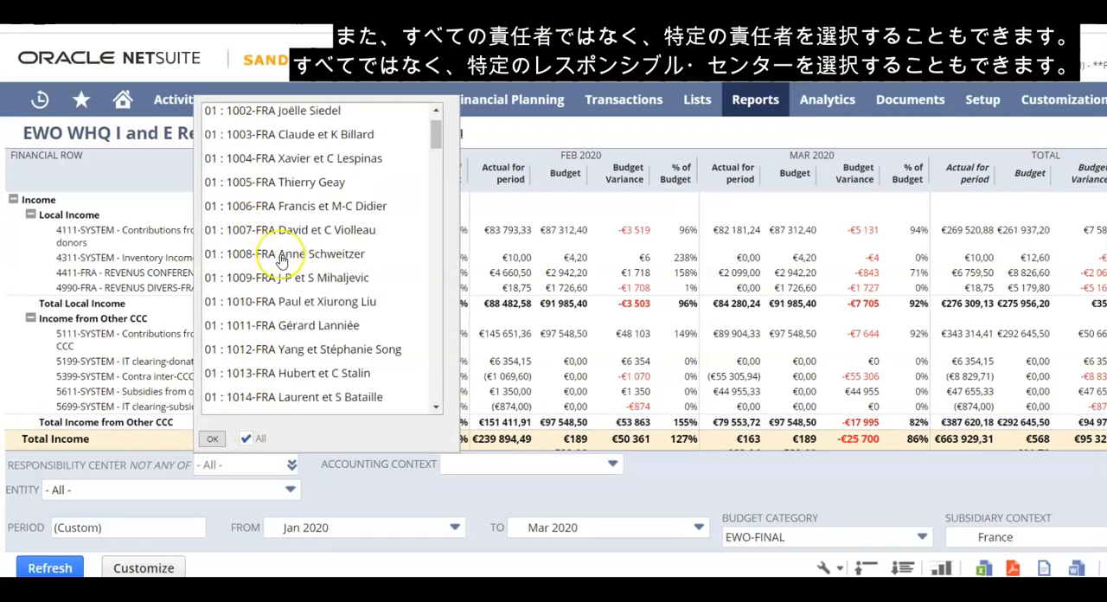
{"action": "scroll", "coordinate": [279, 257], "scroll_direction": "down", "scroll_amount": 3}
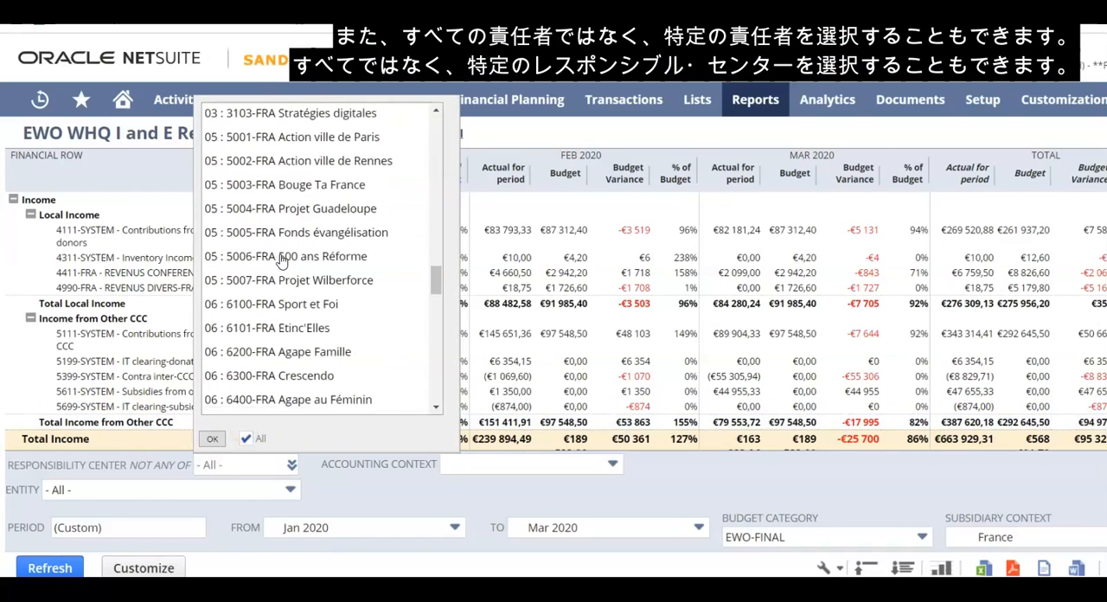
{"action": "left_click", "coordinate": [446, 490]}
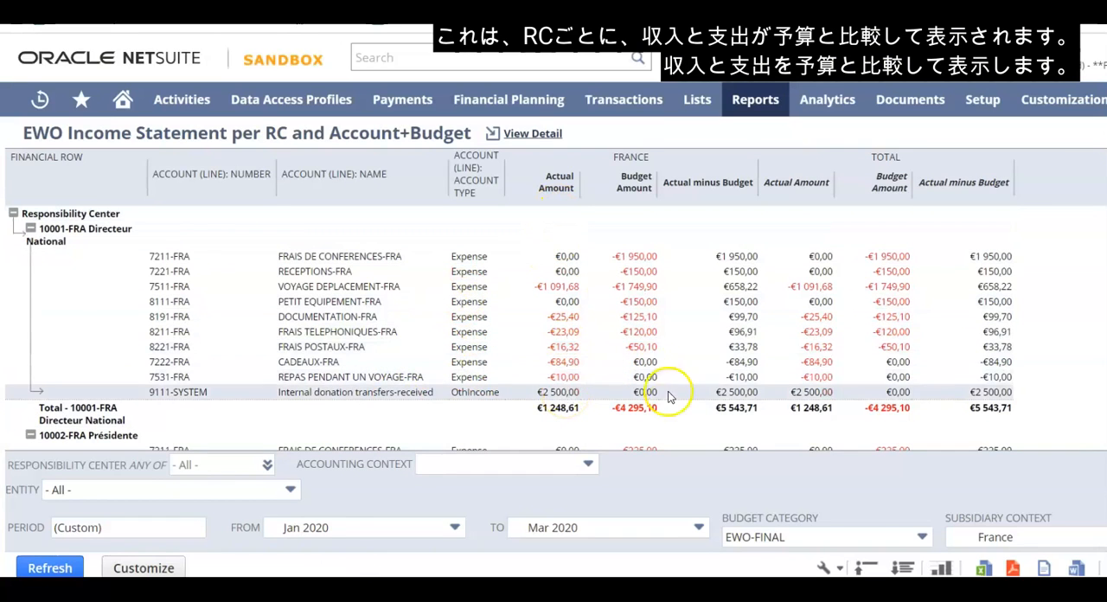
Review the EWO Income Statement per RC and Account+Budget, comparing actual and budget amounts by account for each responsibility center
{"action": "scroll", "coordinate": [670, 372], "scroll_direction": "down", "scroll_amount": 8}
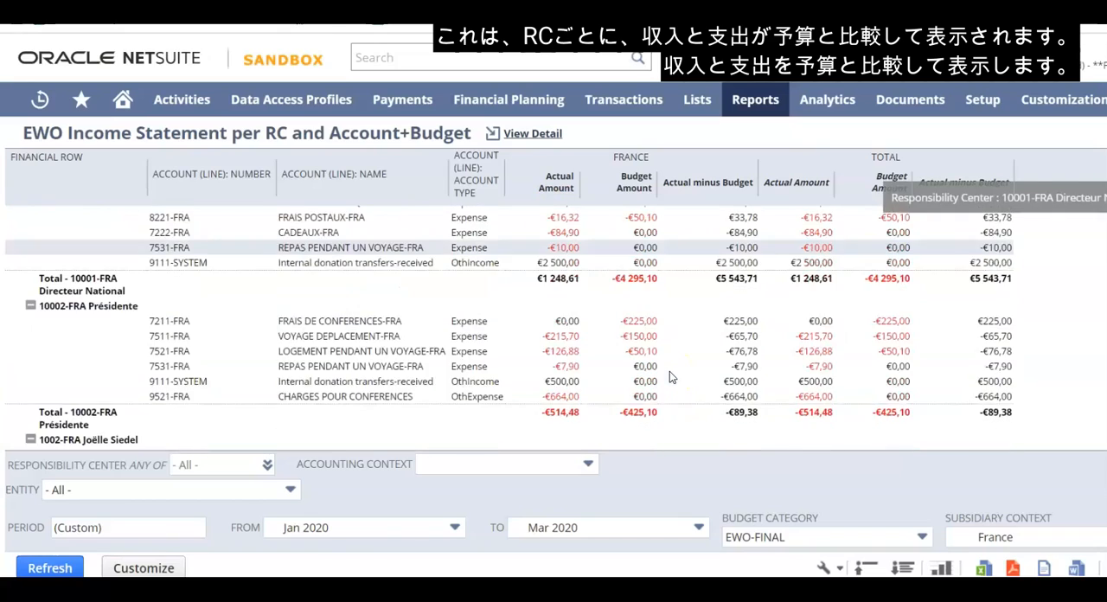
{"action": "scroll", "coordinate": [670, 371], "scroll_direction": "down", "scroll_amount": 15}
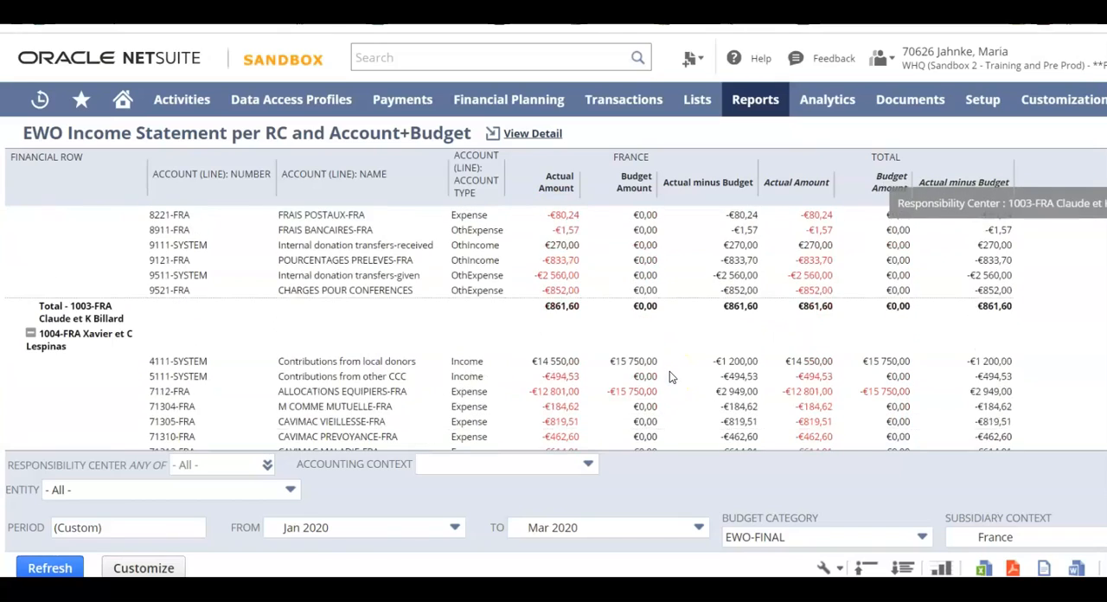
{"action": "scroll", "coordinate": [670, 377], "scroll_direction": "down", "scroll_amount": 15}
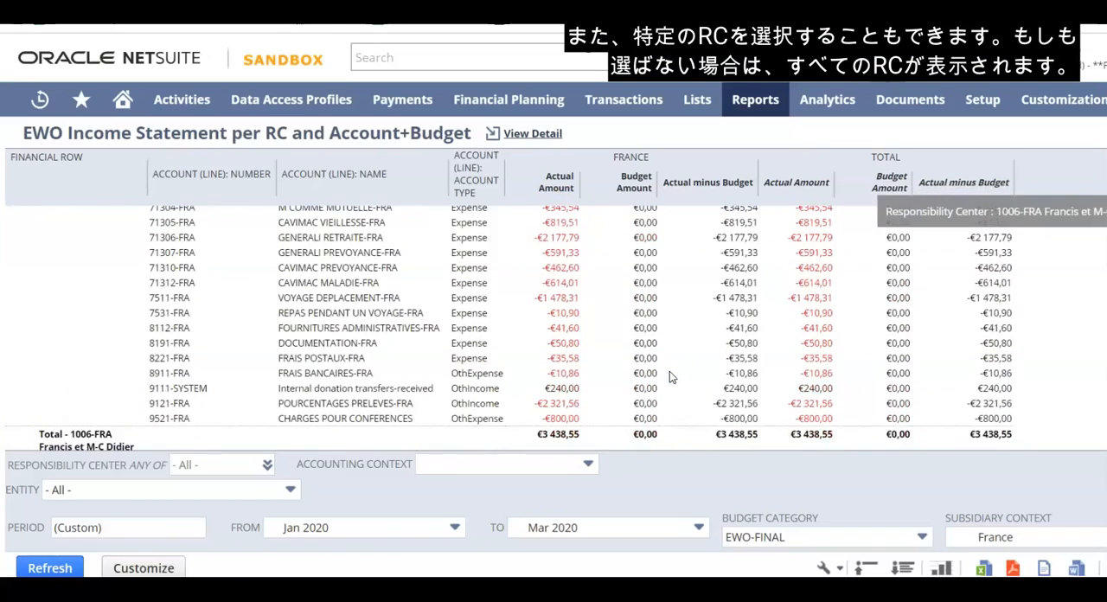
{"action": "scroll", "coordinate": [669, 377], "scroll_direction": "down", "scroll_amount": 15}
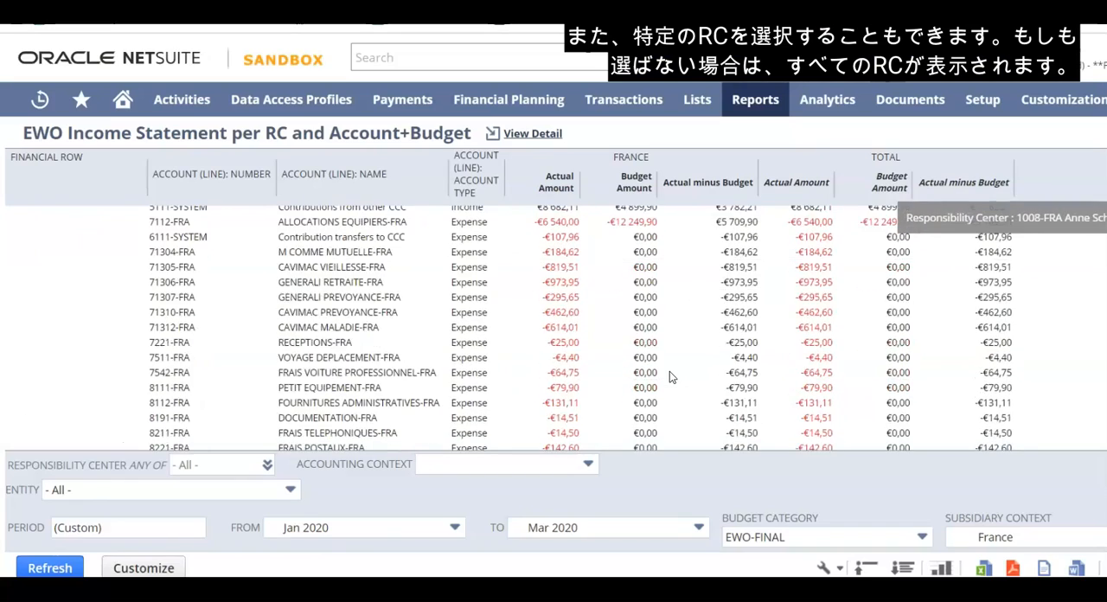
{"action": "scroll", "coordinate": [670, 378], "scroll_direction": "down", "scroll_amount": 15}
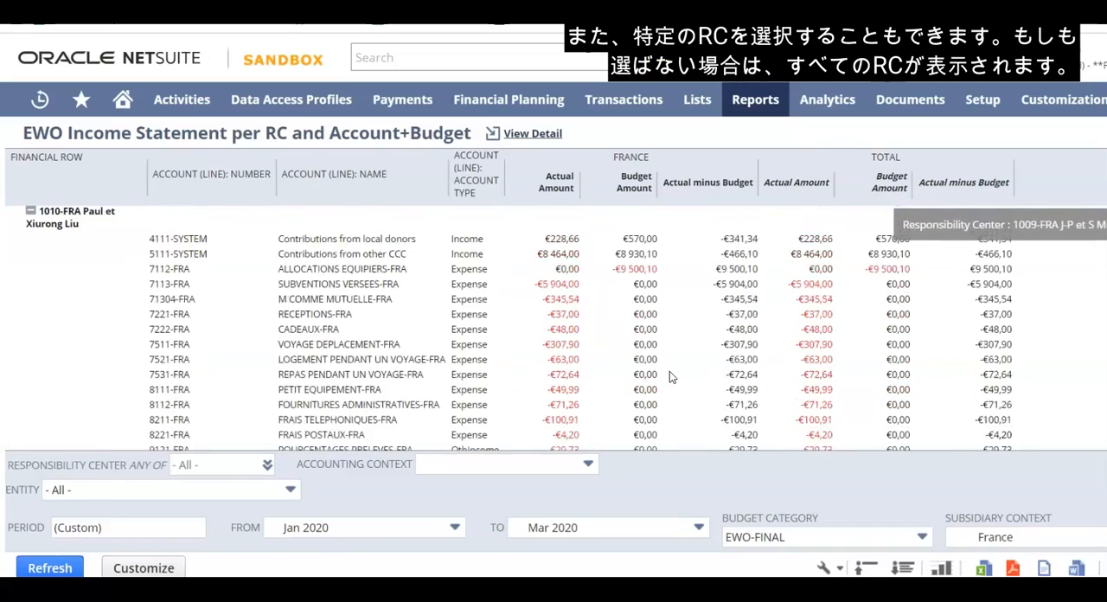
{"action": "scroll", "coordinate": [670, 372], "scroll_direction": "down", "scroll_amount": 15}
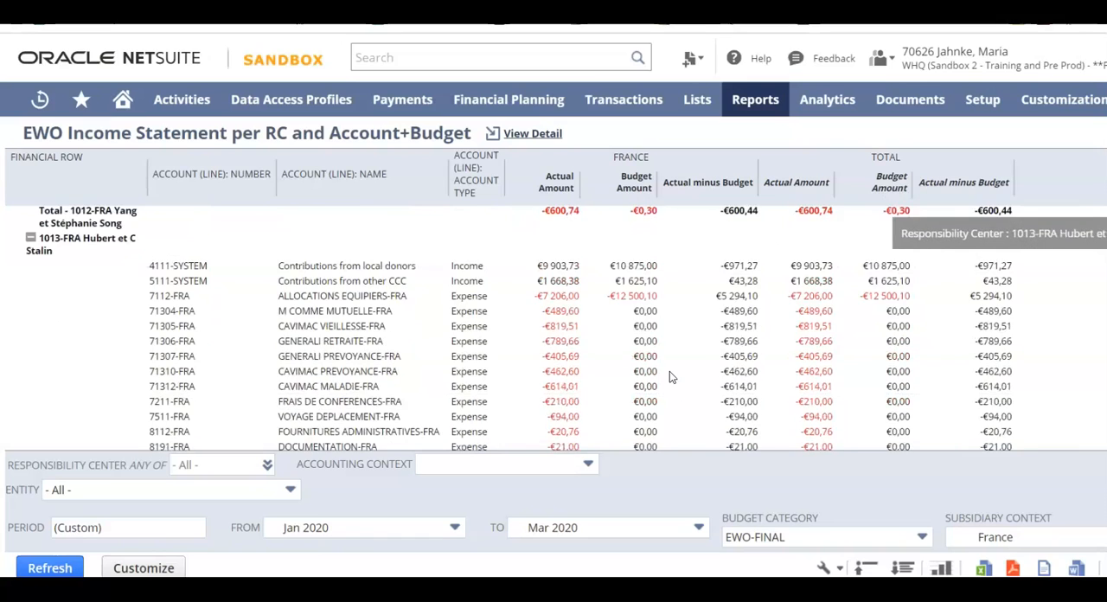
{"action": "scroll", "coordinate": [670, 371], "scroll_direction": "down", "scroll_amount": 10}
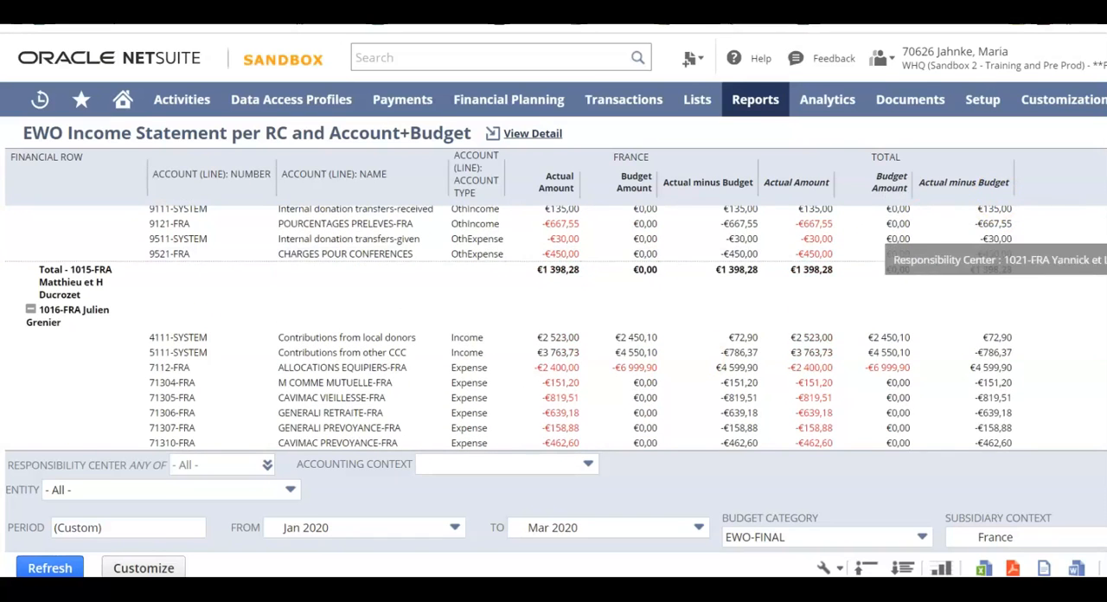
{"action": "scroll", "coordinate": [699, 395], "scroll_direction": "down", "scroll_amount": 20}
{"action": "scroll", "coordinate": [582, 372], "scroll_direction": "down", "scroll_amount": 3}
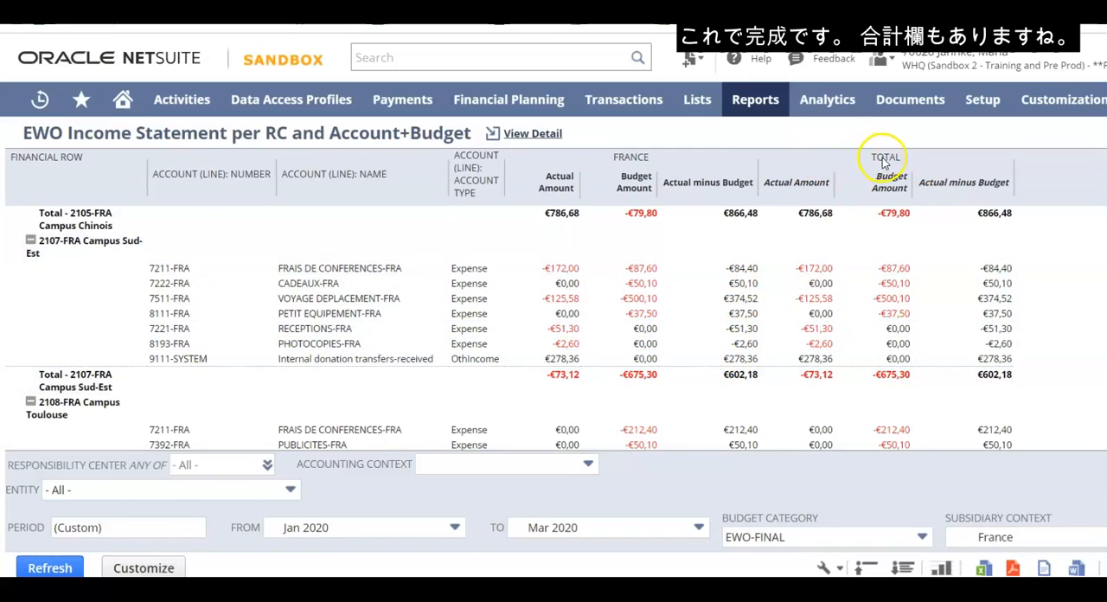
{"action": "scroll", "coordinate": [482, 320], "scroll_direction": "down", "scroll_amount": 1}
{"action": "scroll", "coordinate": [482, 320], "scroll_direction": "down", "scroll_amount": 1}
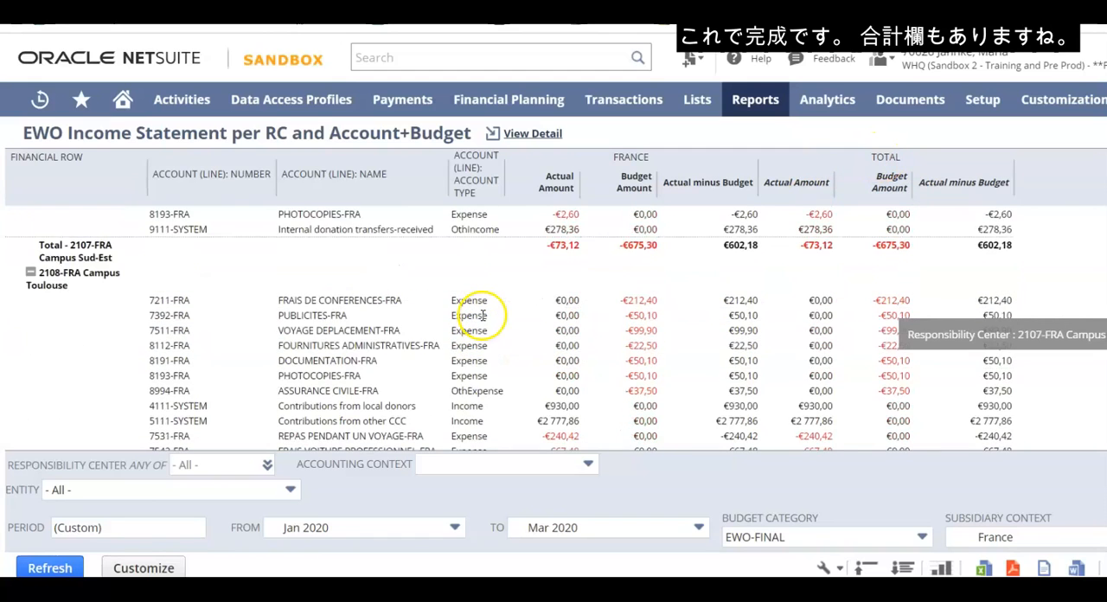
{"action": "scroll", "coordinate": [476, 316], "scroll_direction": "up", "scroll_amount": 2}
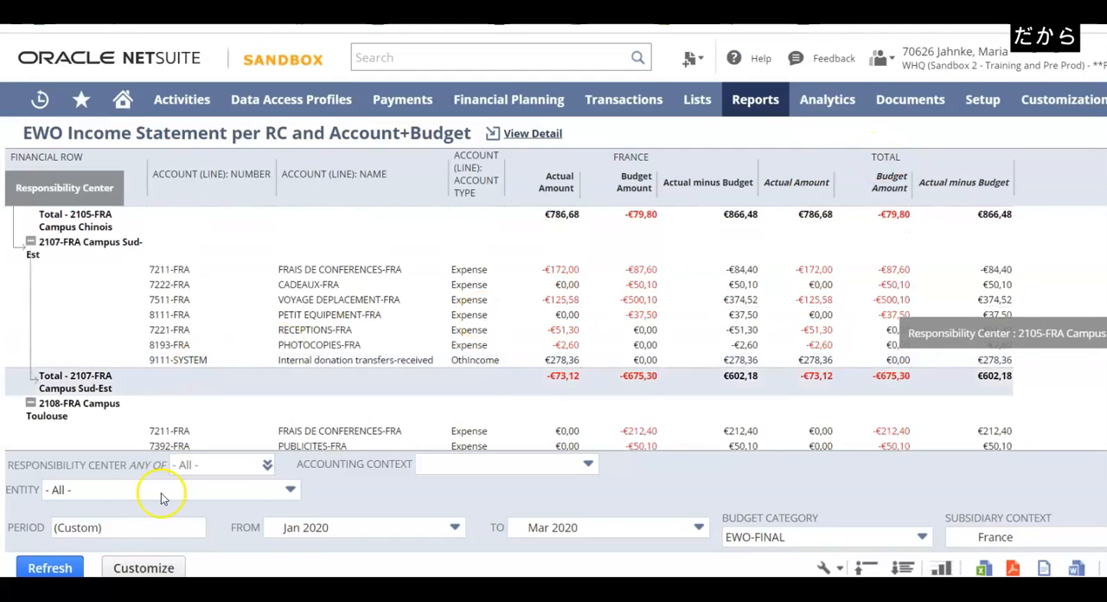